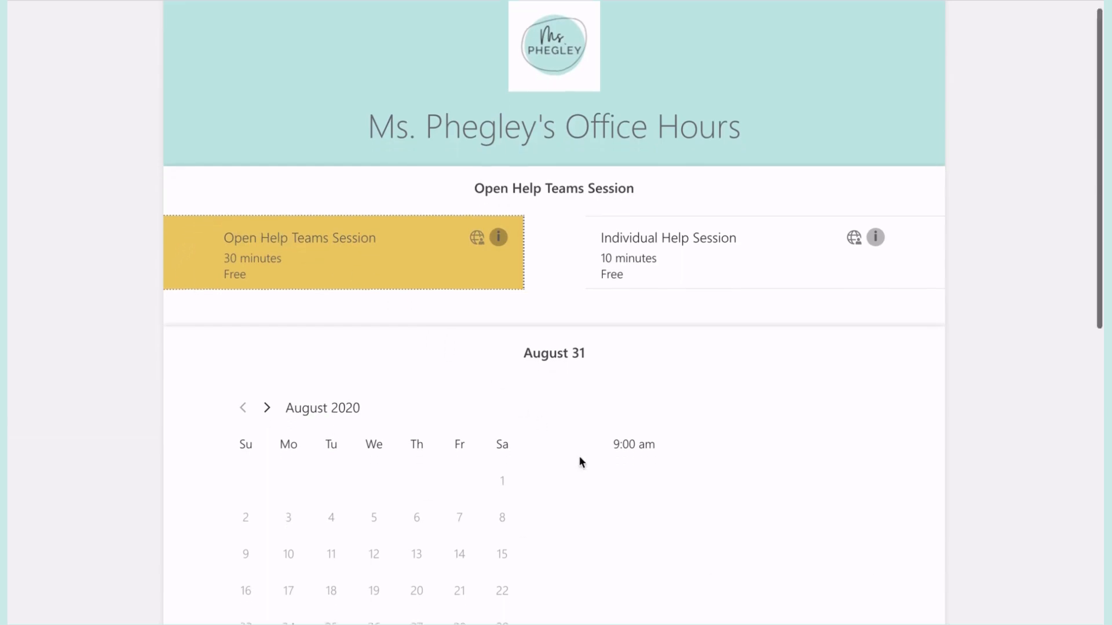
Step: Preview the 9:00 am Open Help Teams Session and the 8:30 am Individual Help Session on August 31 on the booking page
scroll(580, 456, down, 2)
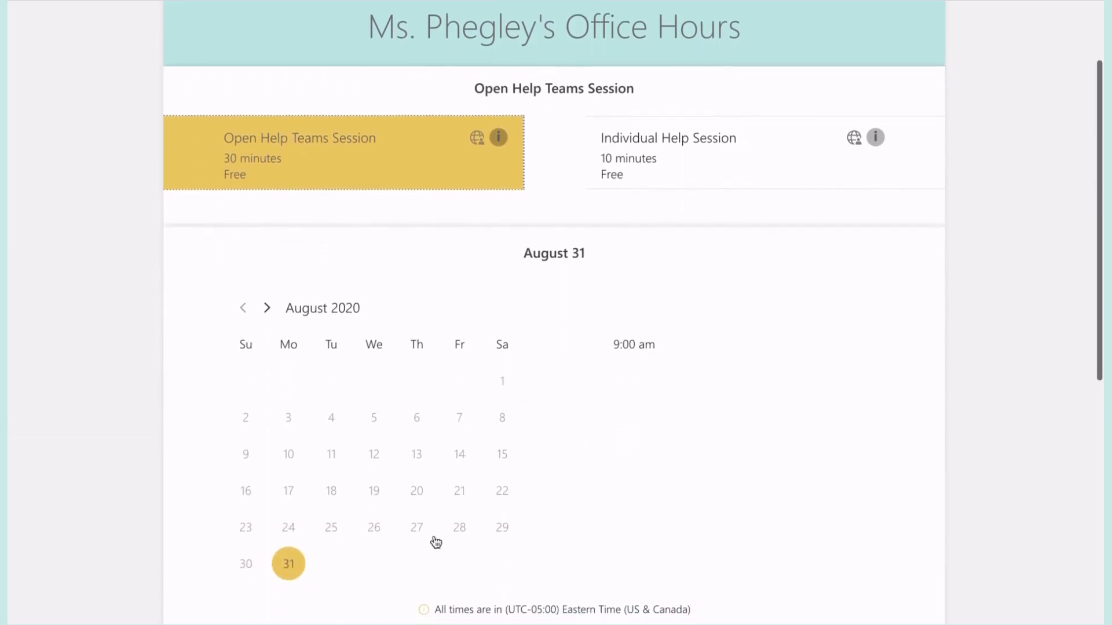
click(630, 350)
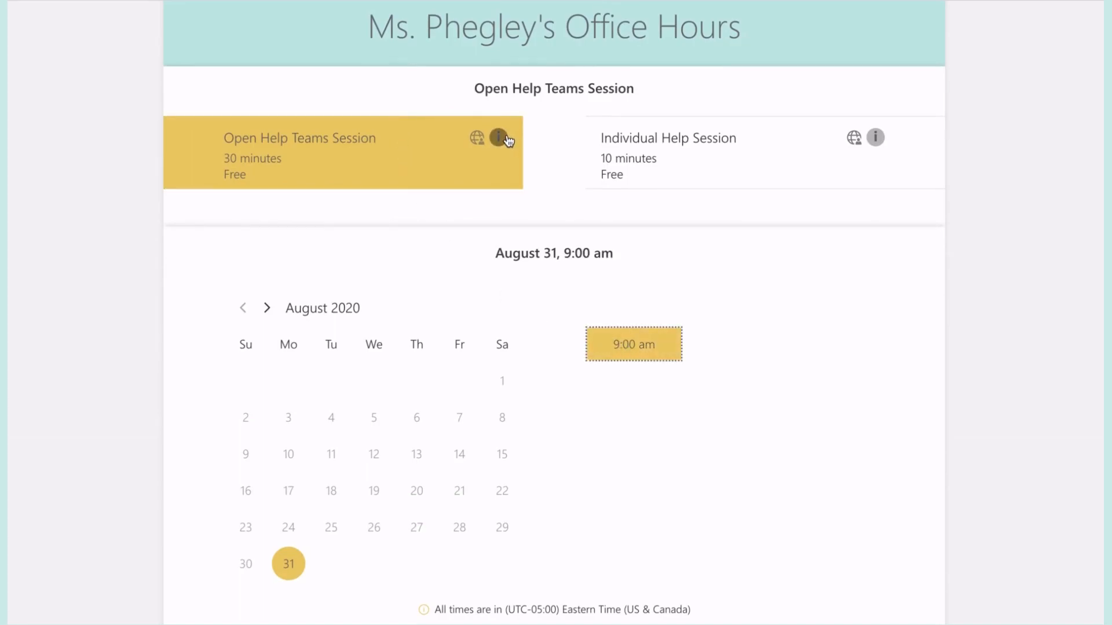
click(722, 151)
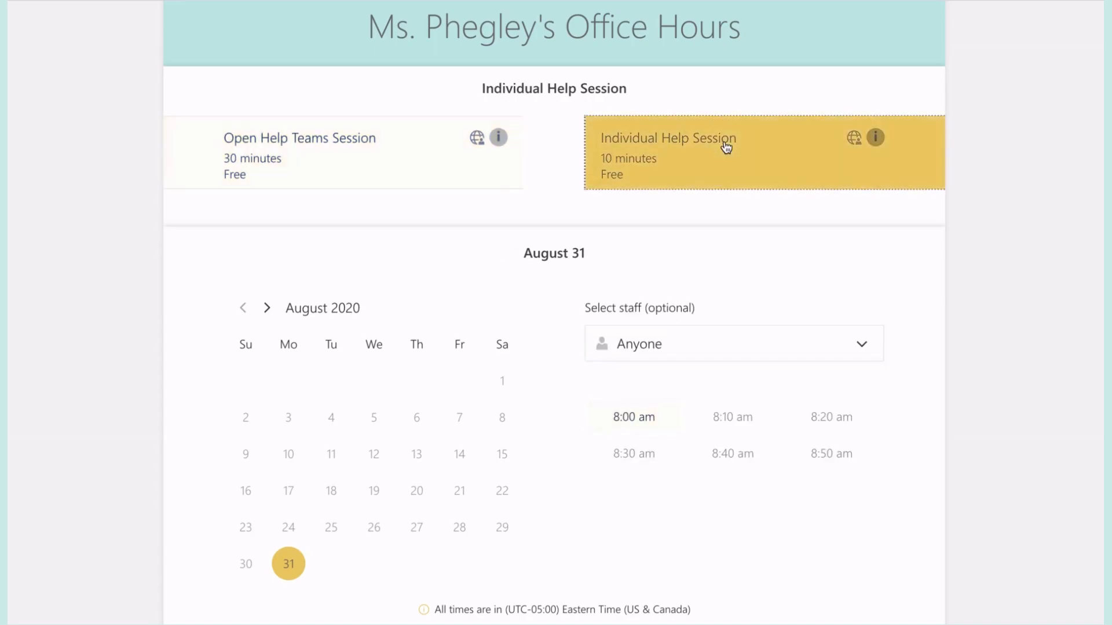
click(654, 458)
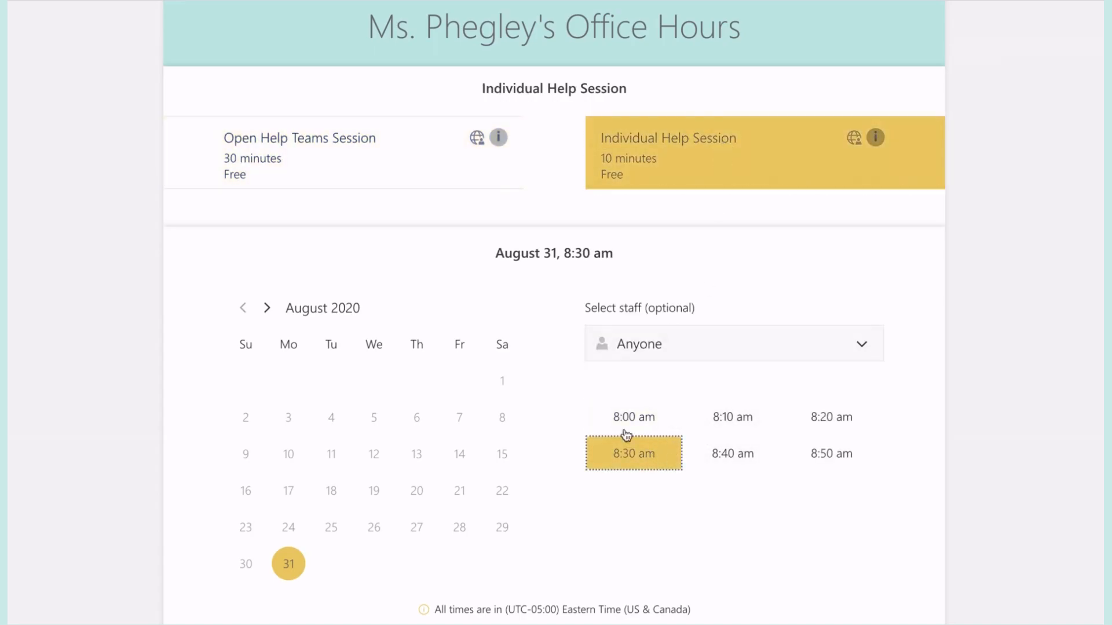
Step: Check the Individual Help Session slots on September 7, 14, 28 and 21, 2020, and review the booking details form
click(267, 308)
click(285, 417)
click(288, 455)
click(288, 526)
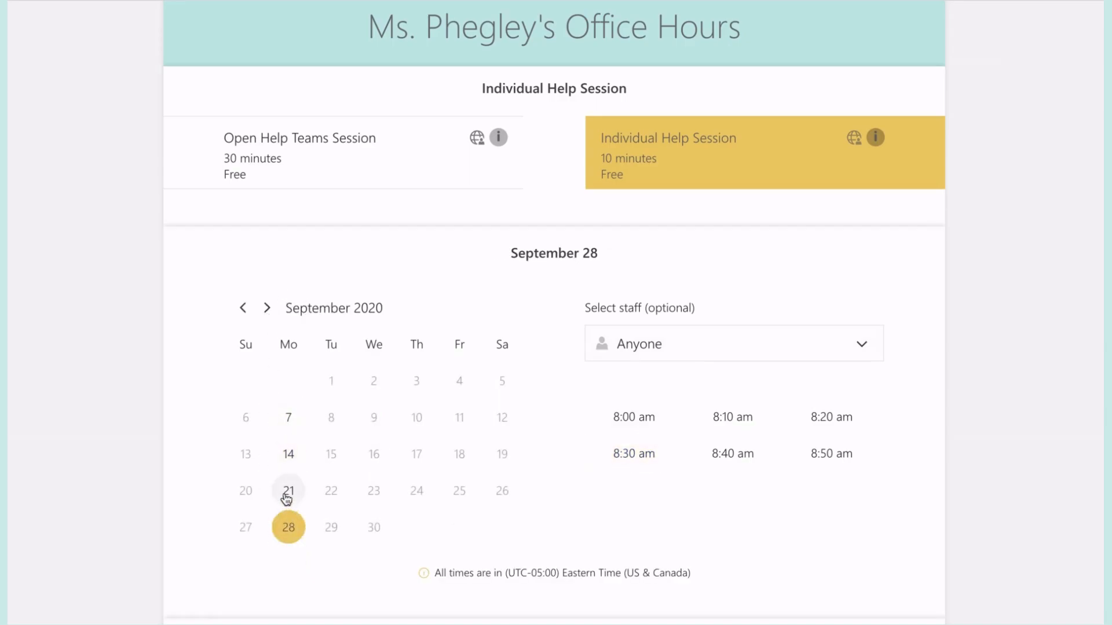
click(286, 497)
scroll(561, 407, down, 5)
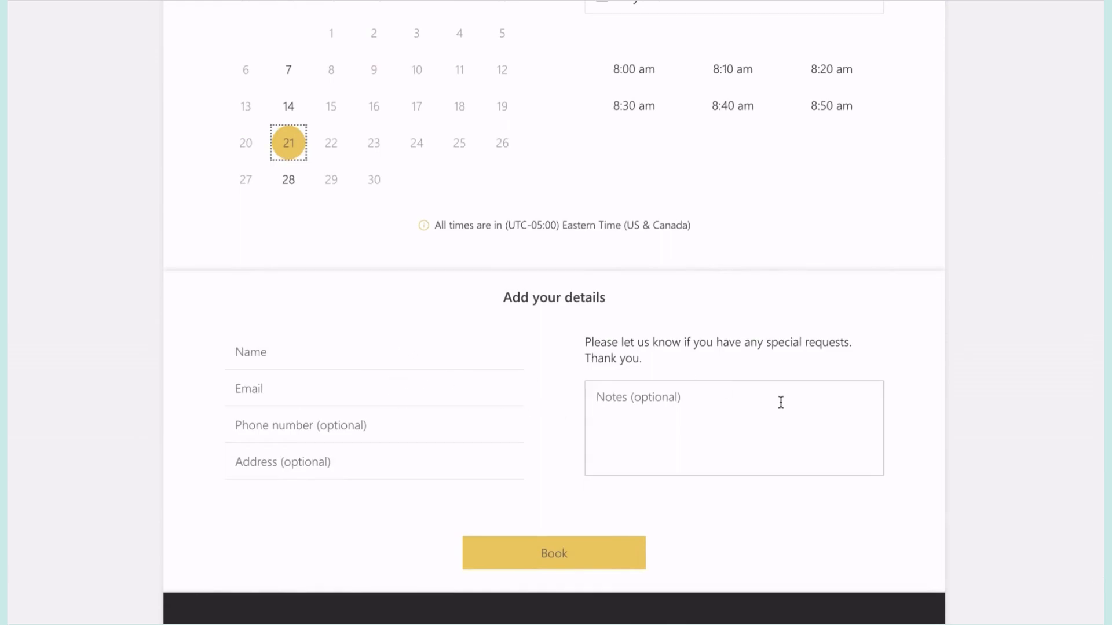
scroll(780, 401, up, 8)
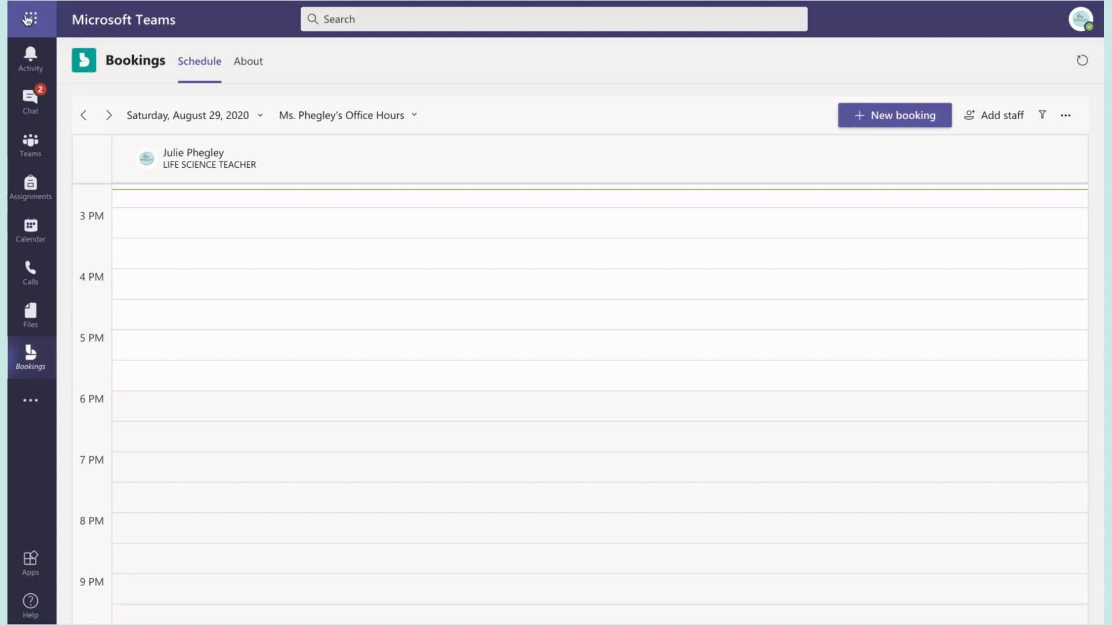
click(33, 22)
click(17, 22)
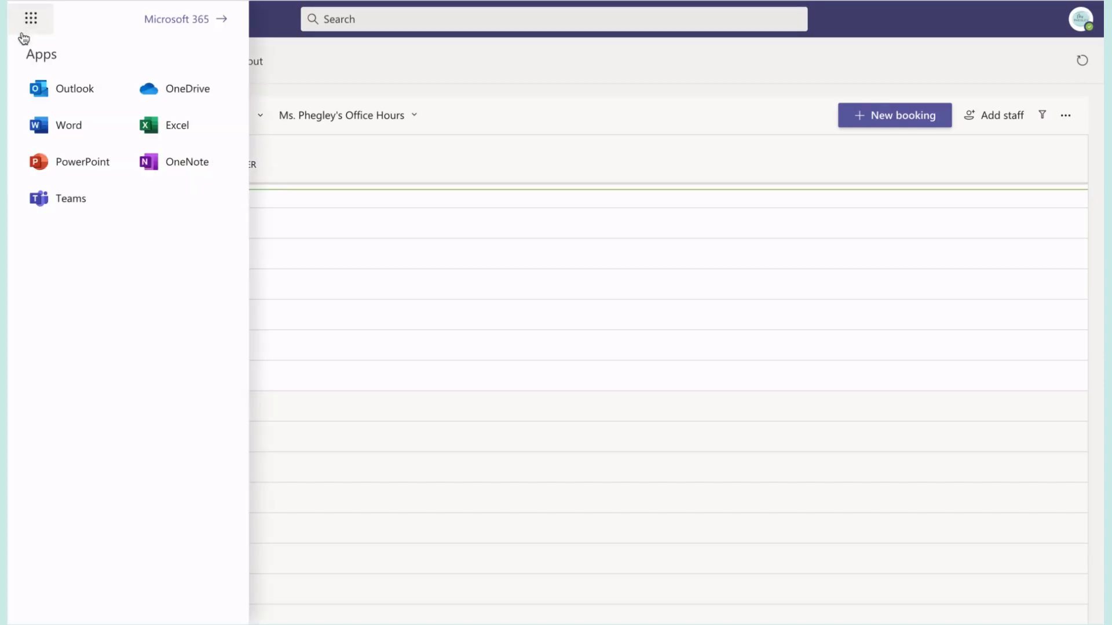
click(371, 64)
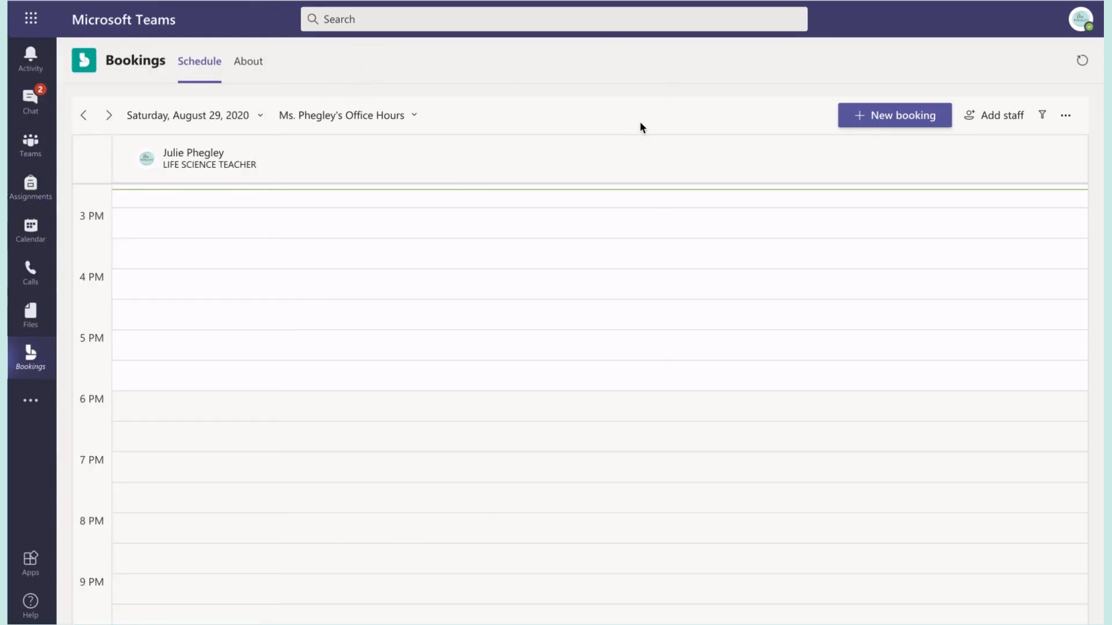
Step: Find the Bookings app by searching the Teams app store for "booking" and open it
click(22, 576)
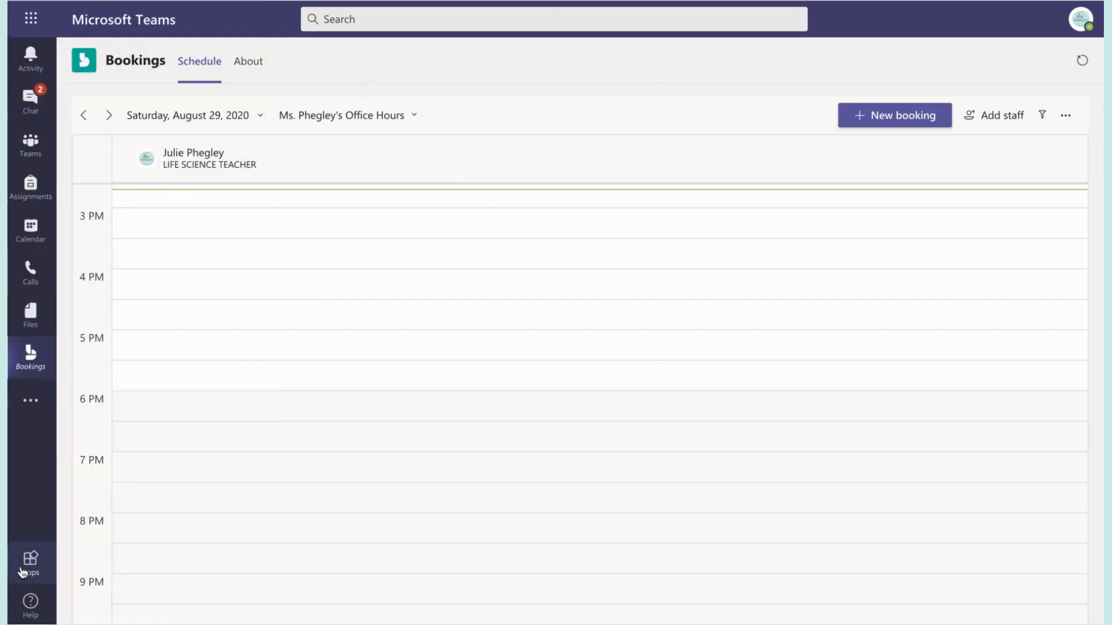
text(booking)
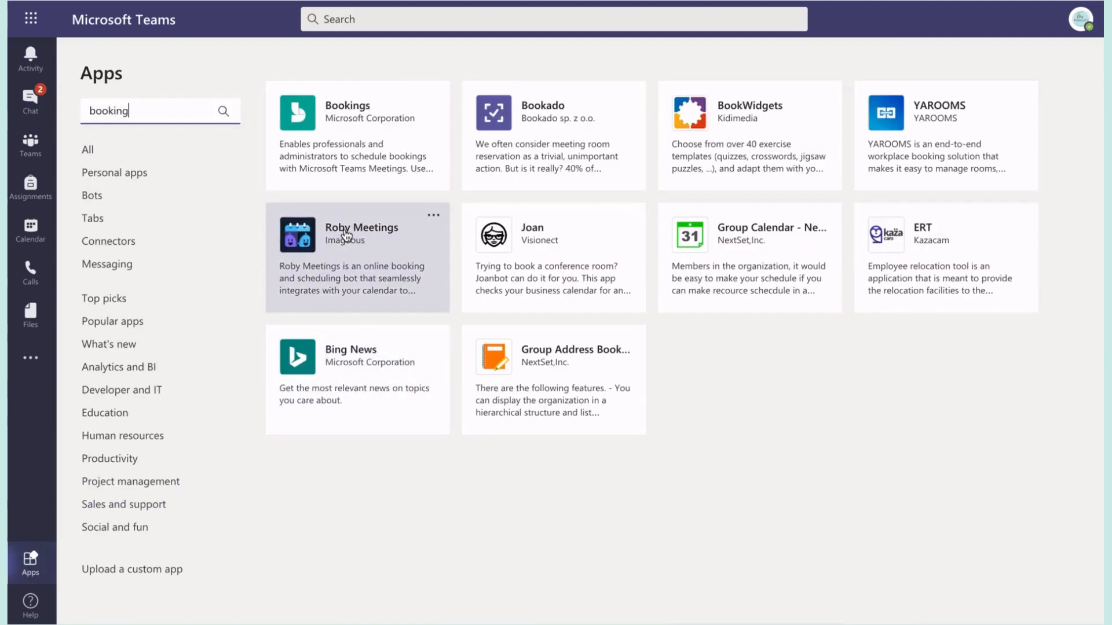
scroll(352, 138, up, 2)
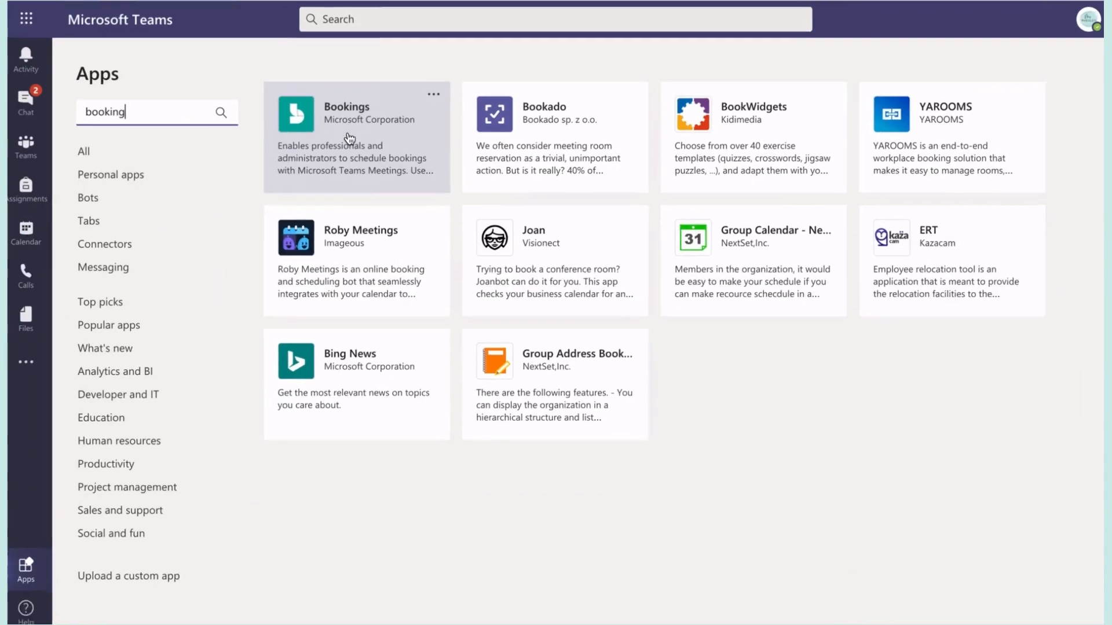
click(348, 138)
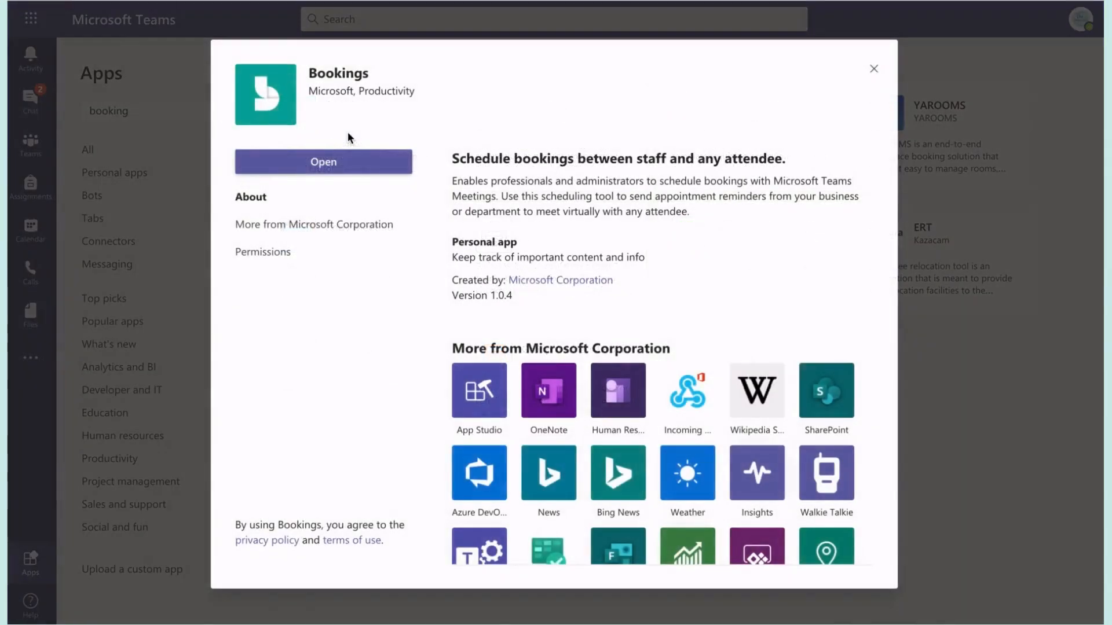
click(336, 165)
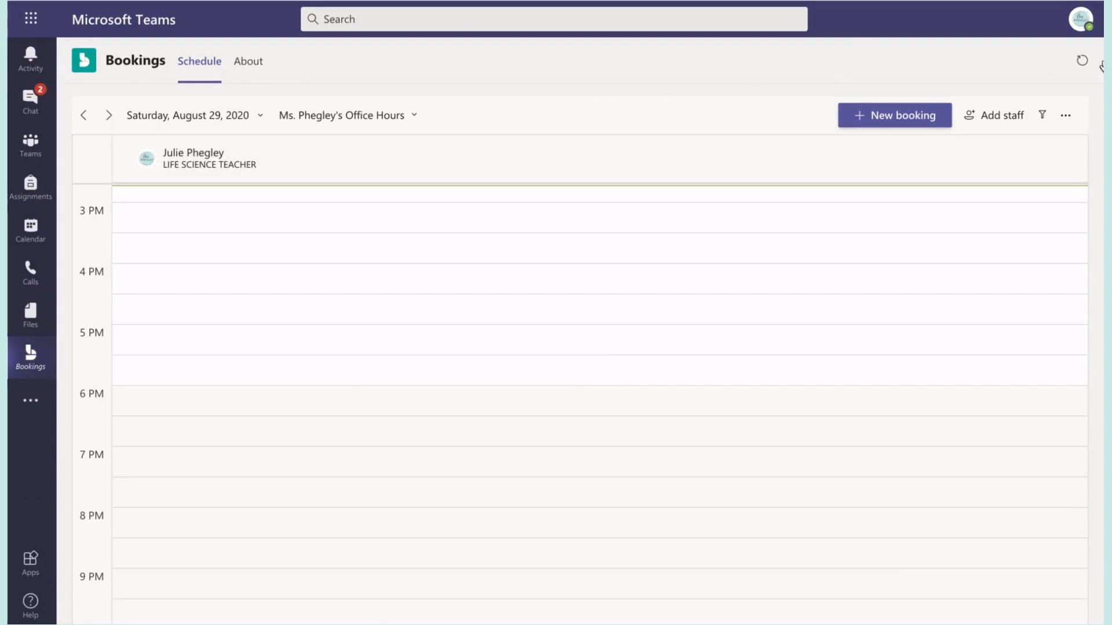
Step: Switch to the Bookings web app and show the list of appointment types
click(1066, 118)
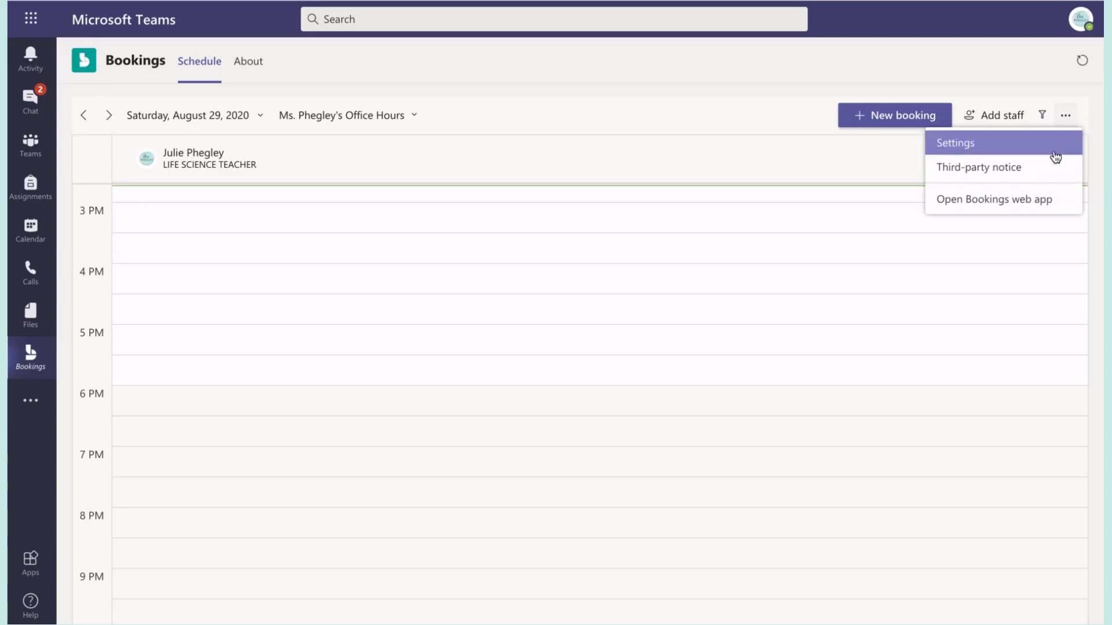
click(1045, 200)
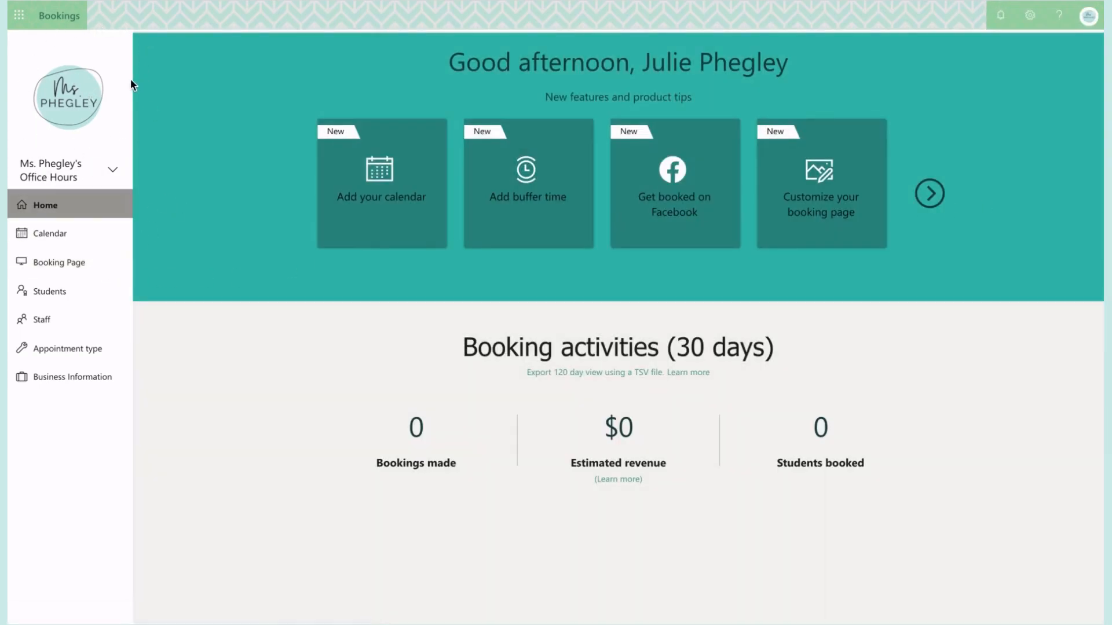
click(40, 355)
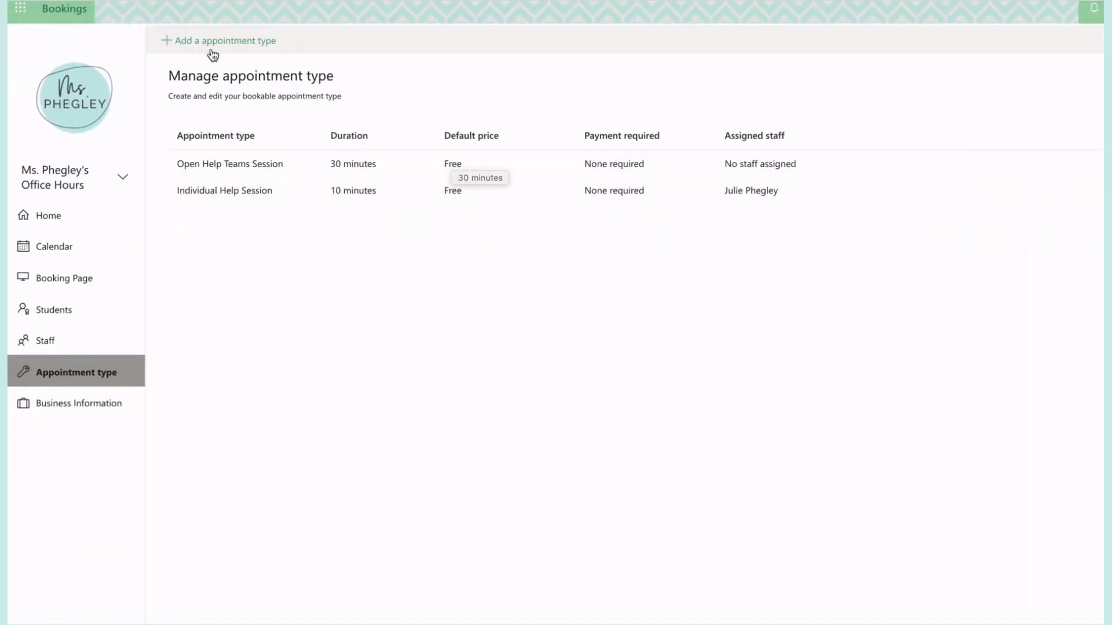
Step: Add a new appointment type named "General Office Hours"
click(213, 46)
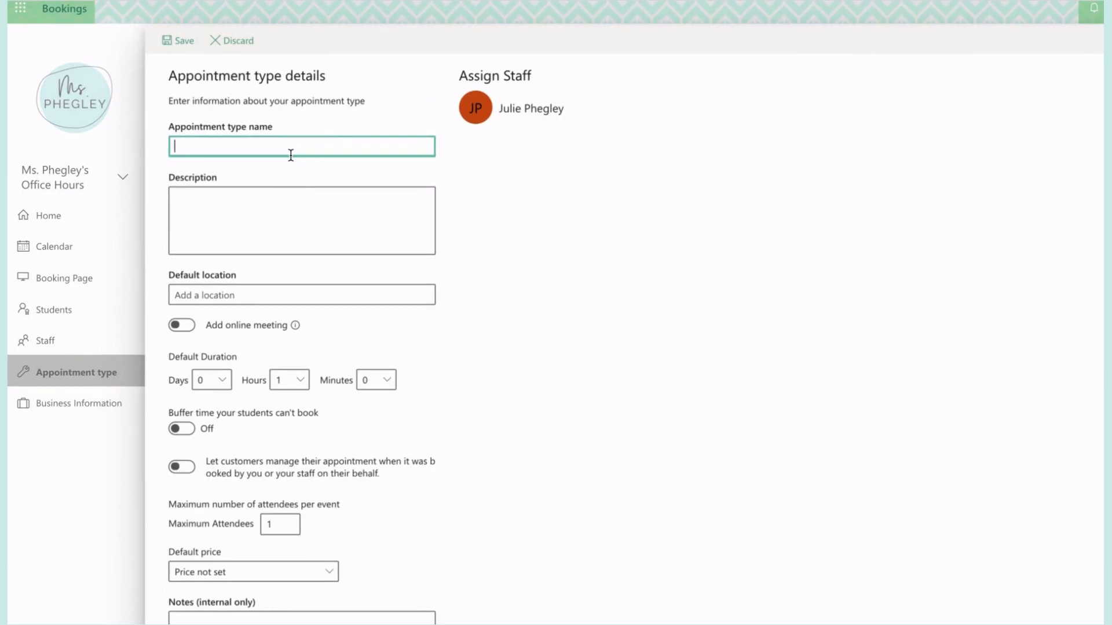
text(General H)
text(ffice Hours)
click(279, 195)
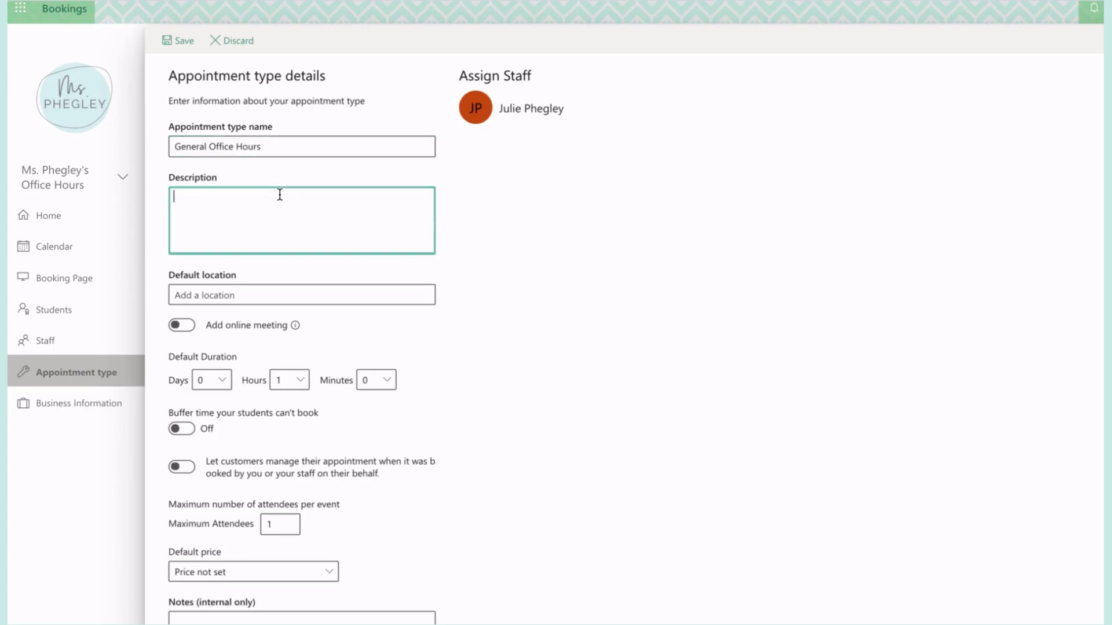
Step: Set the appointment type's default duration to 0 hours and 15 minutes
click(307, 380)
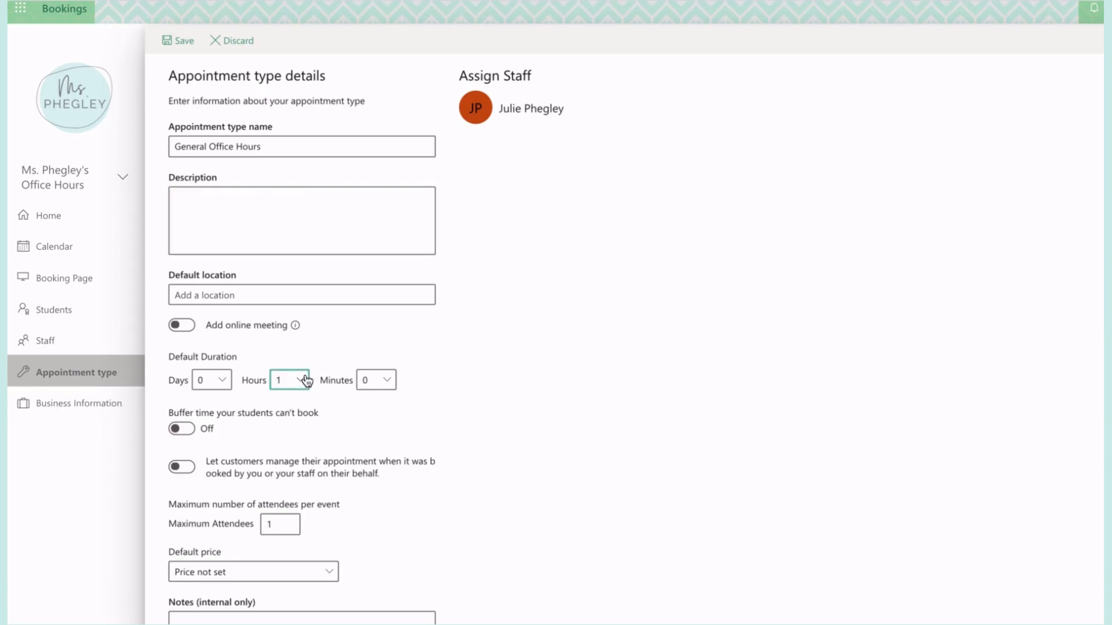
click(294, 70)
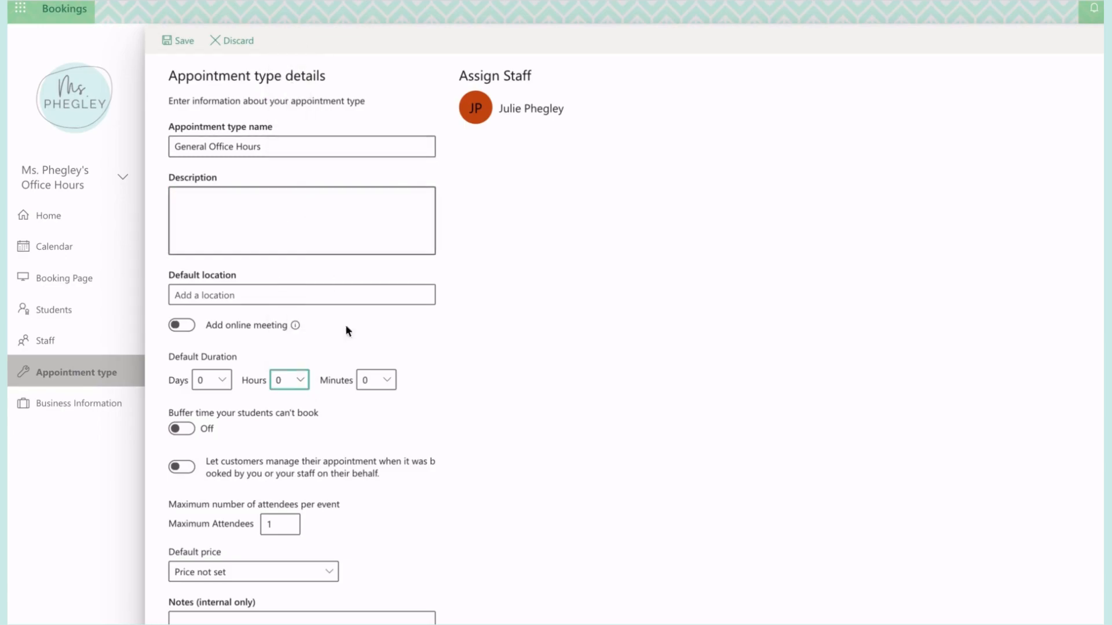
click(377, 380)
click(390, 163)
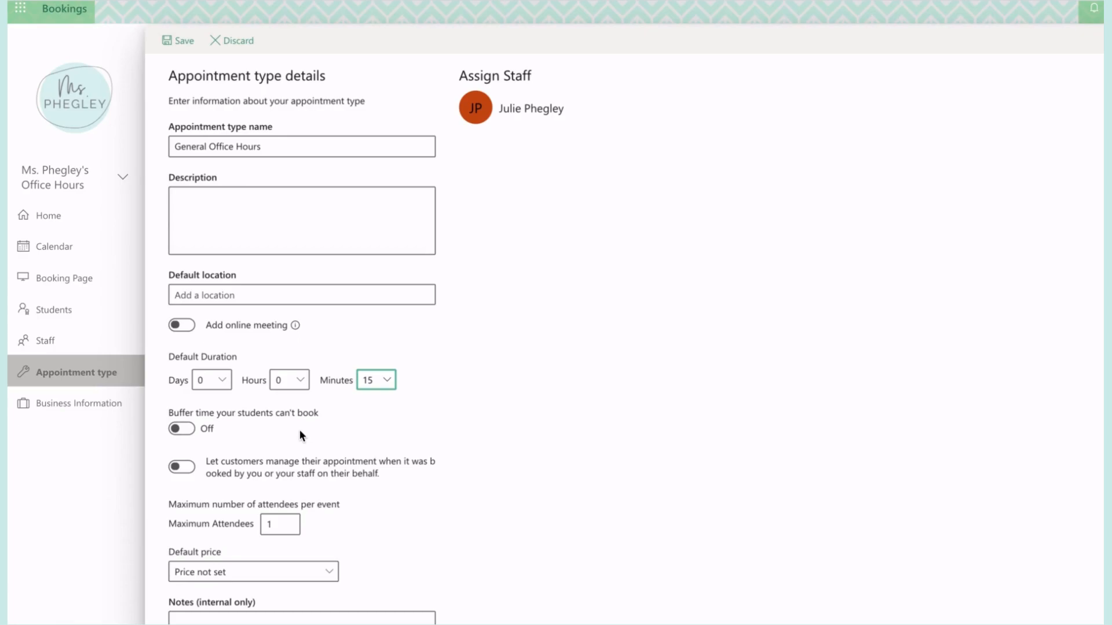
Step: Set the maximum number of attendees per event to 100
scroll(300, 435, down, 2)
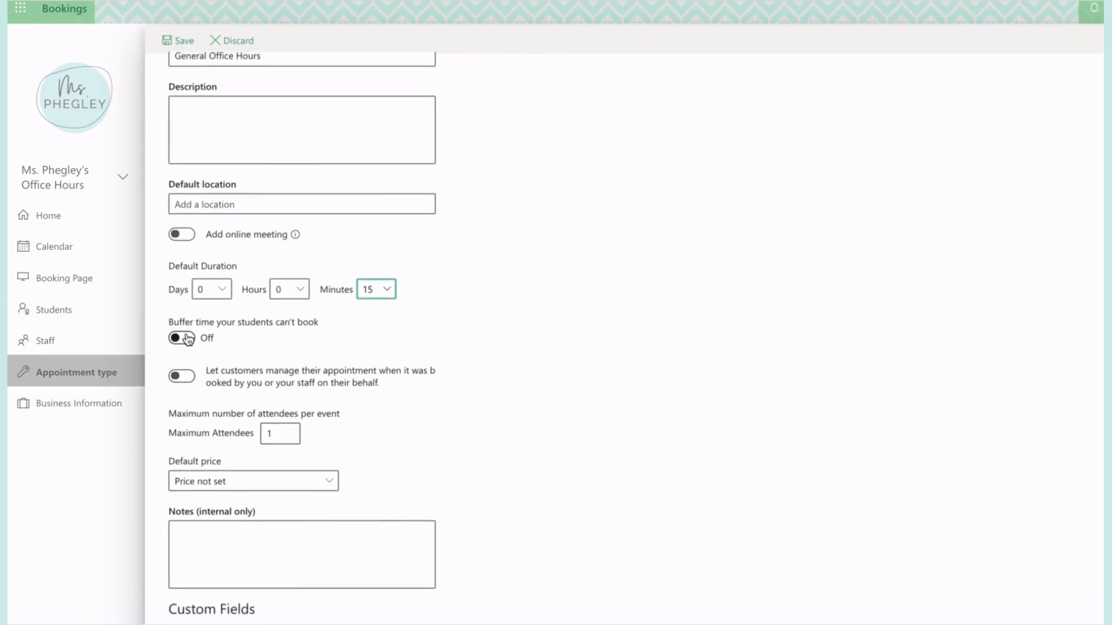
scroll(189, 385, down, 1)
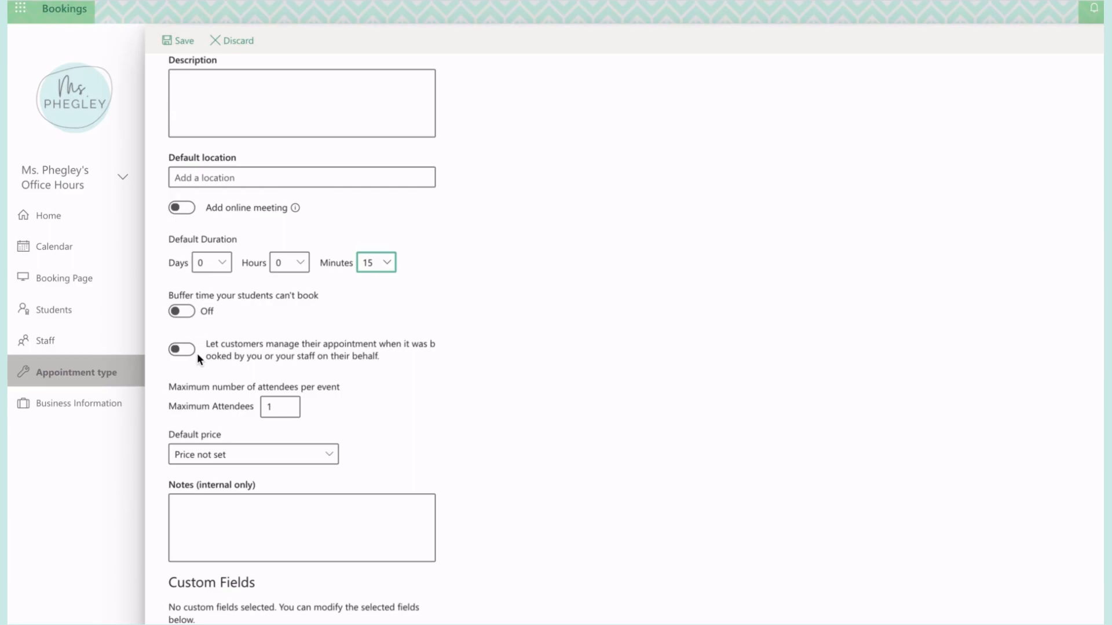
click(280, 408)
text(04)
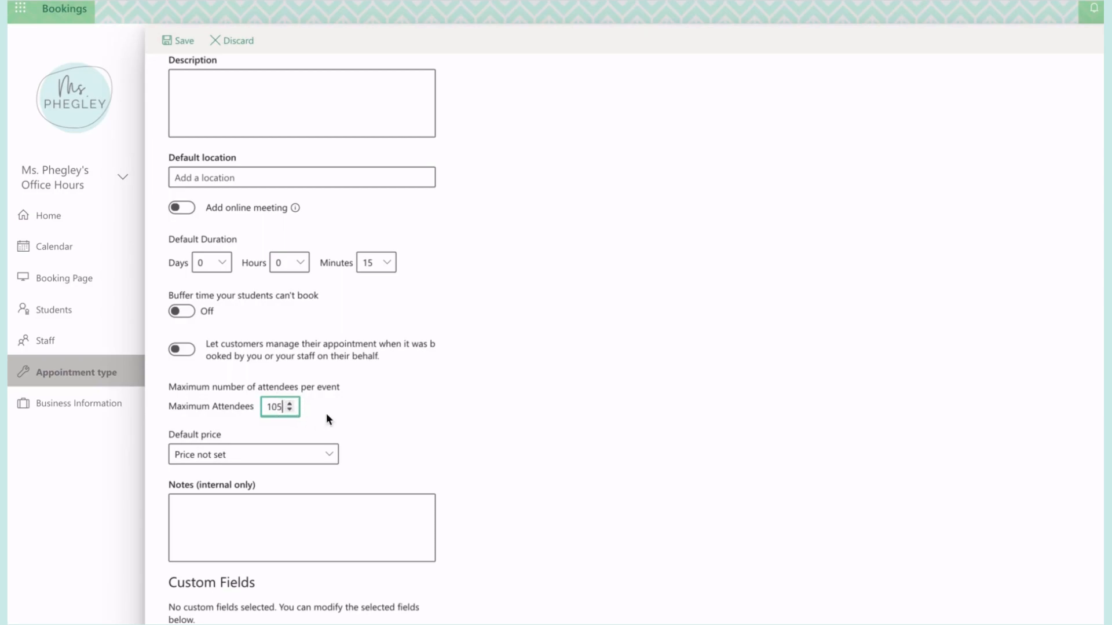
click(290, 406)
click(290, 410)
scroll(334, 407, down, 3)
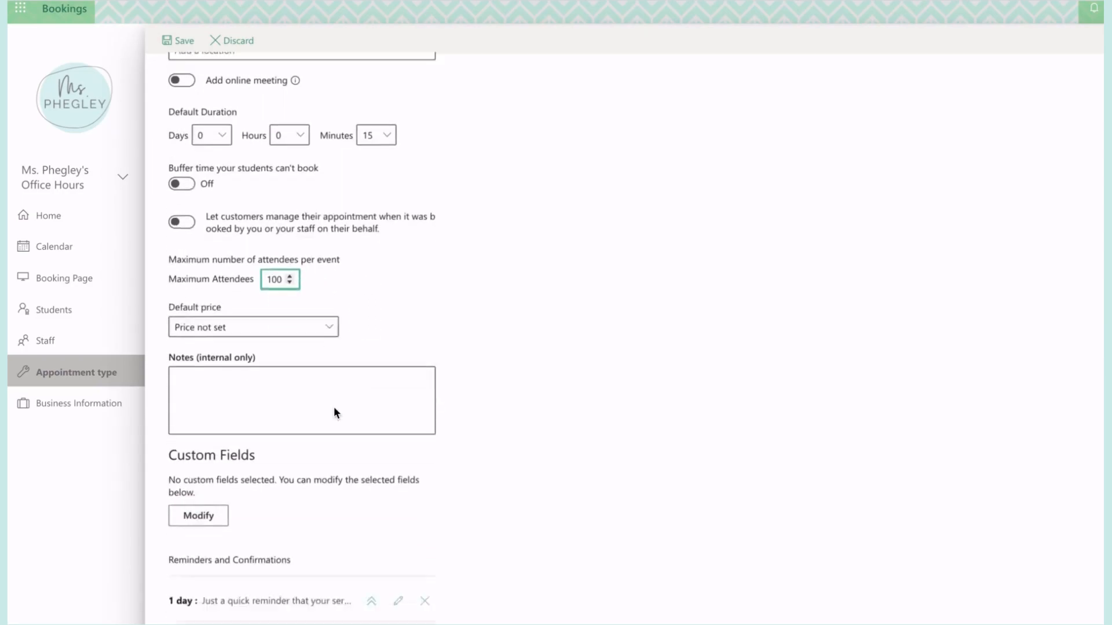
Step: Set the appointment type's default price to Free
click(291, 297)
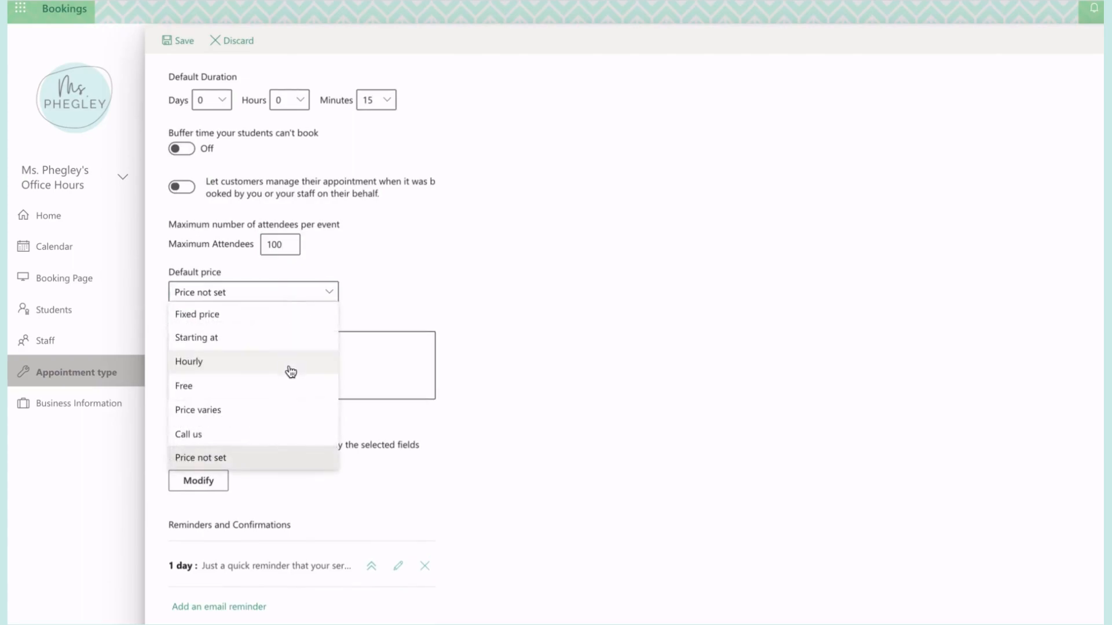
click(279, 389)
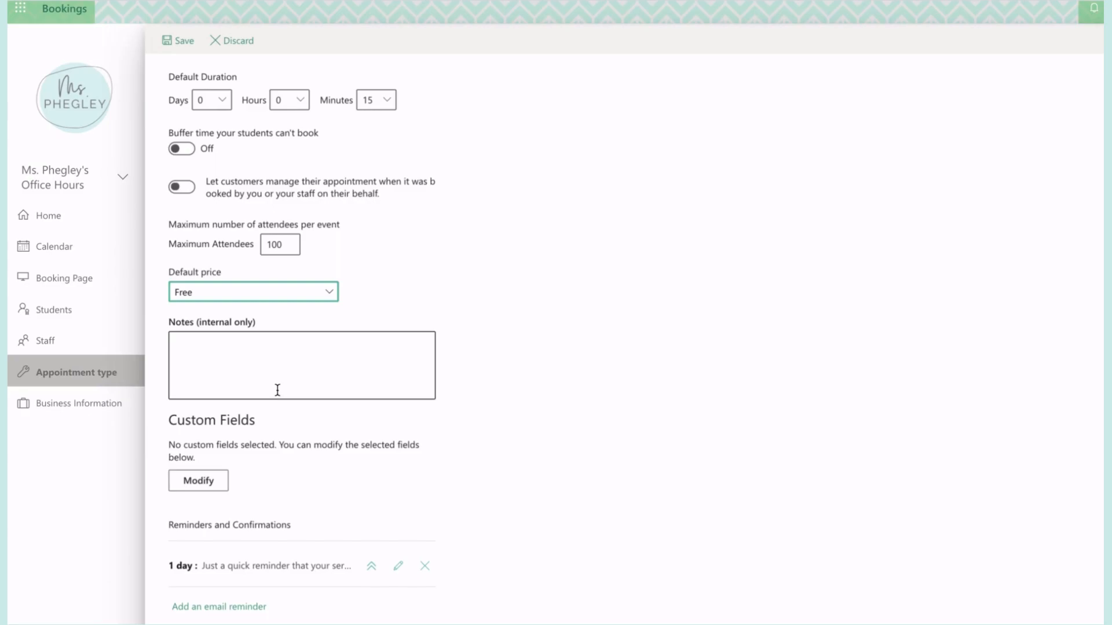
click(316, 344)
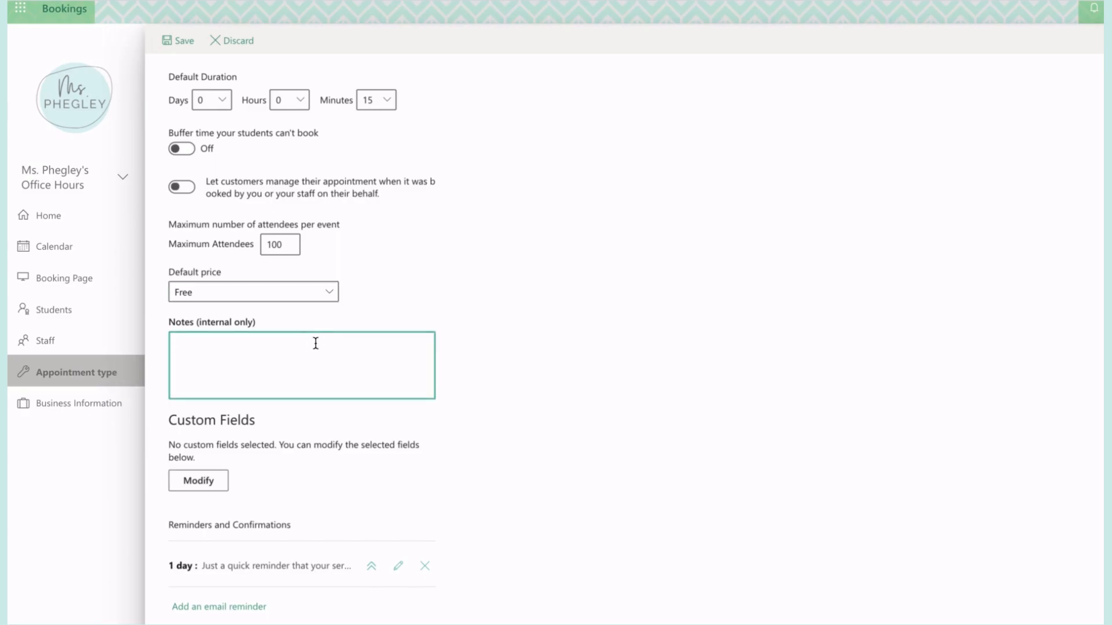
Step: Enter "Don't forget to bring" as the additional information for the email confirmation
scroll(315, 343, down, 3)
scroll(315, 342, down, 3)
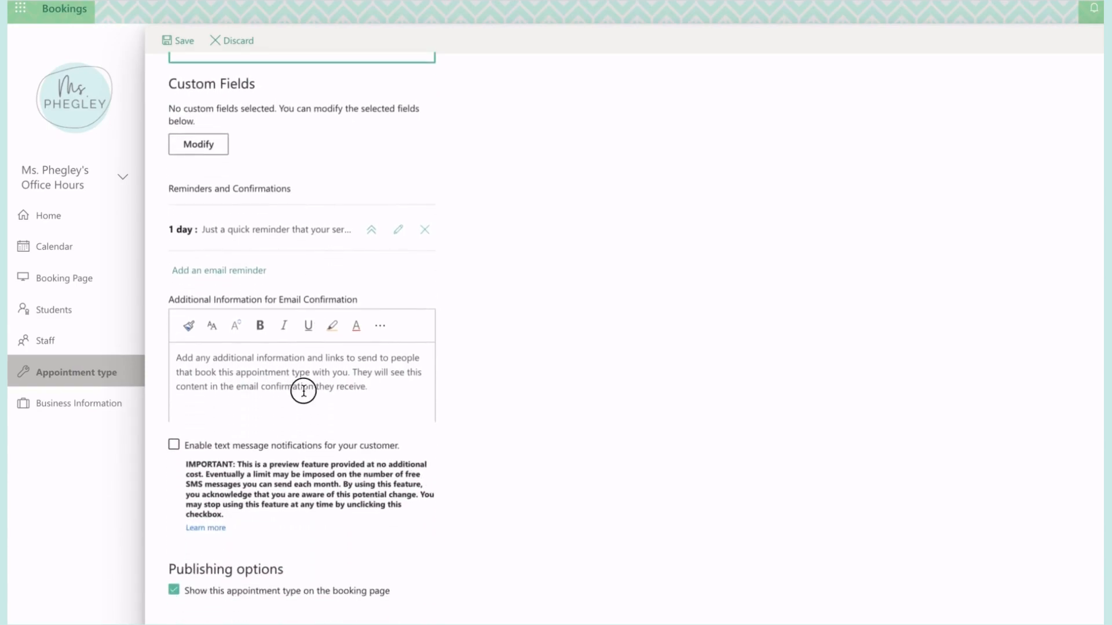
click(303, 392)
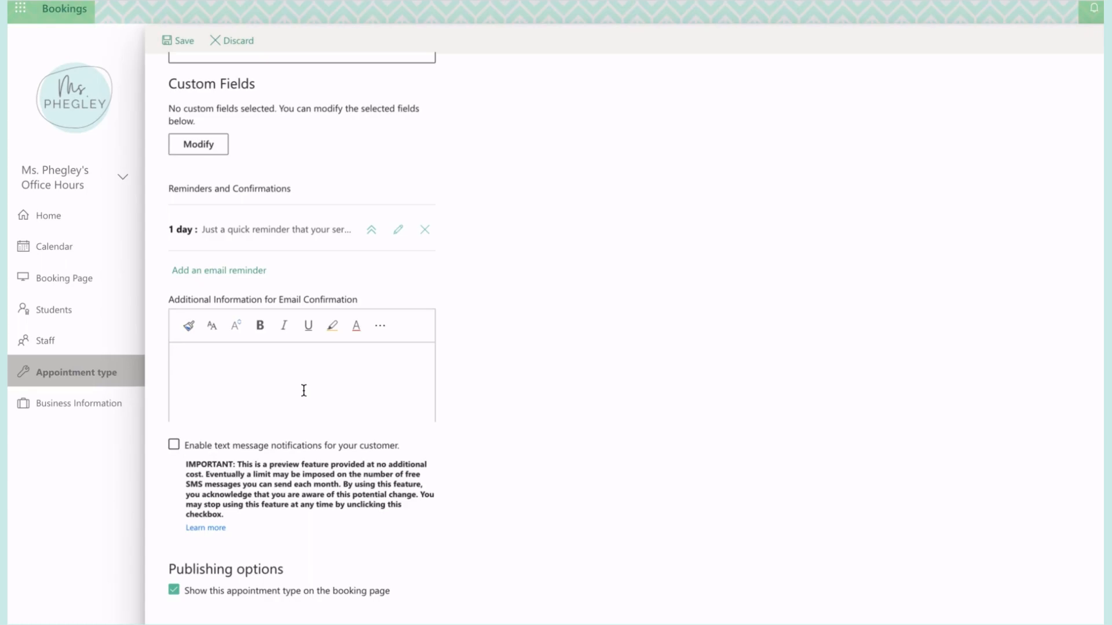
text(Don't forget to bring)
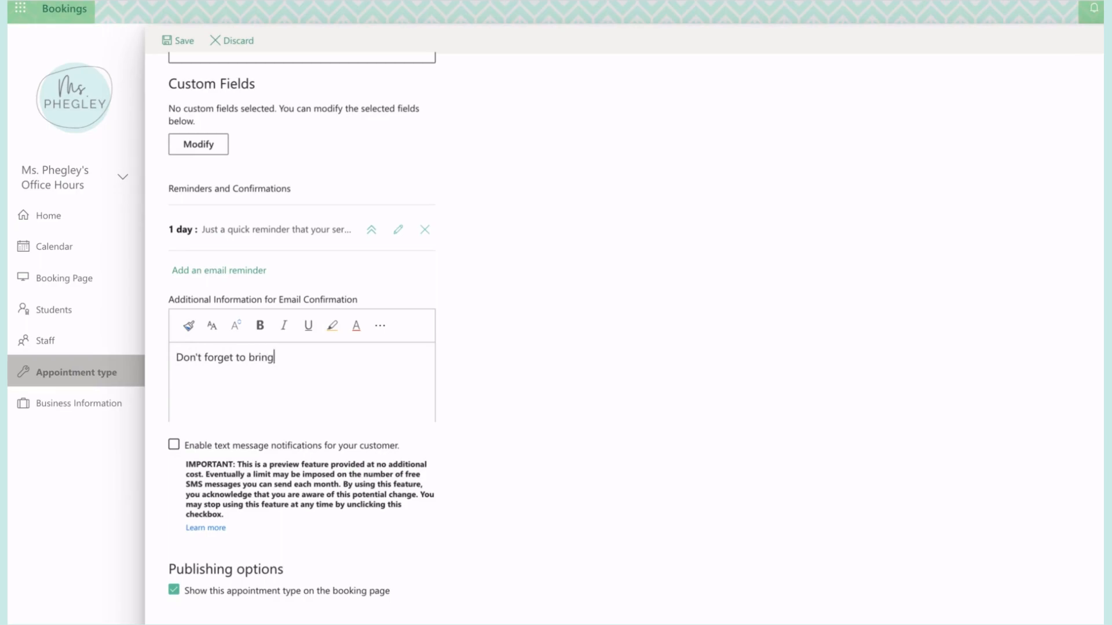
Step: Turn off the default scheduling policy in the appointment type's online scheduling options
scroll(302, 332, down, 4)
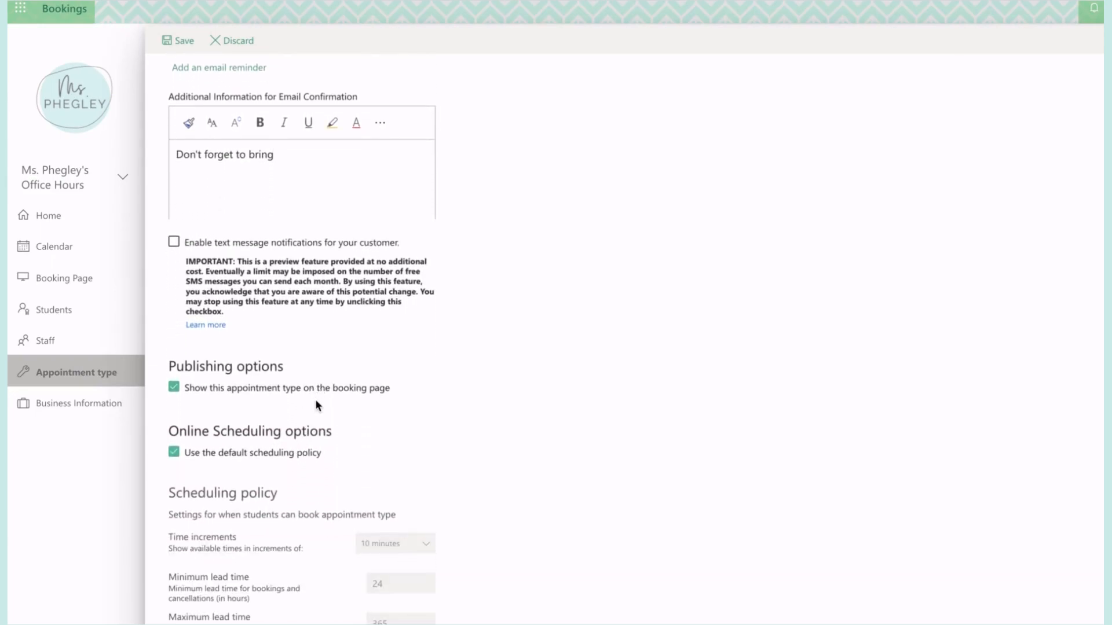
scroll(315, 398, down, 2)
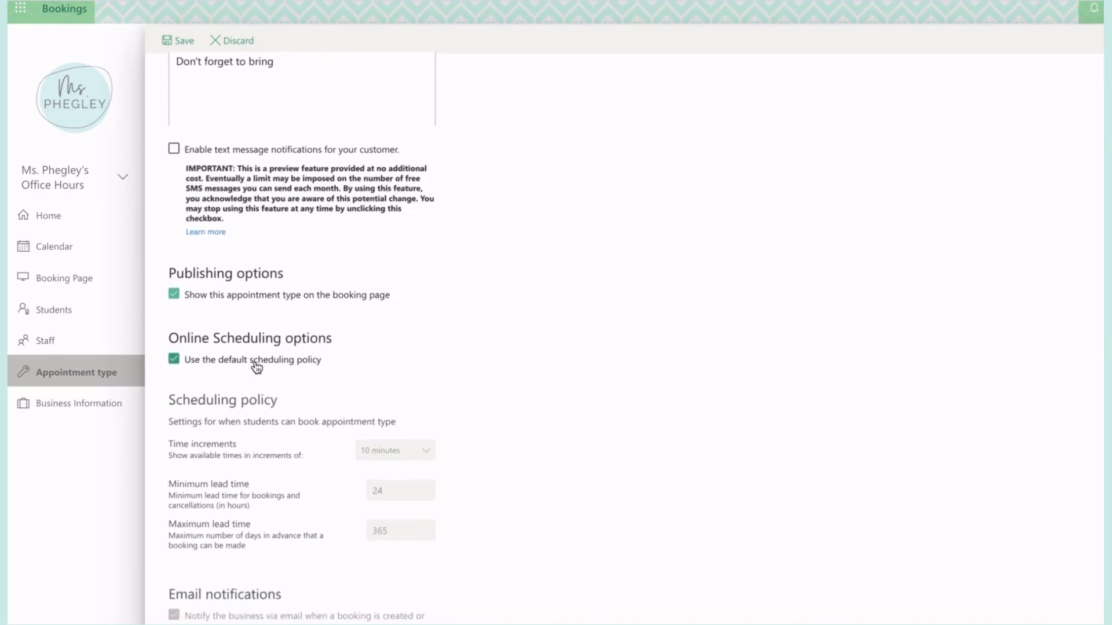
click(255, 362)
scroll(433, 304, down, 2)
scroll(433, 303, down, 1)
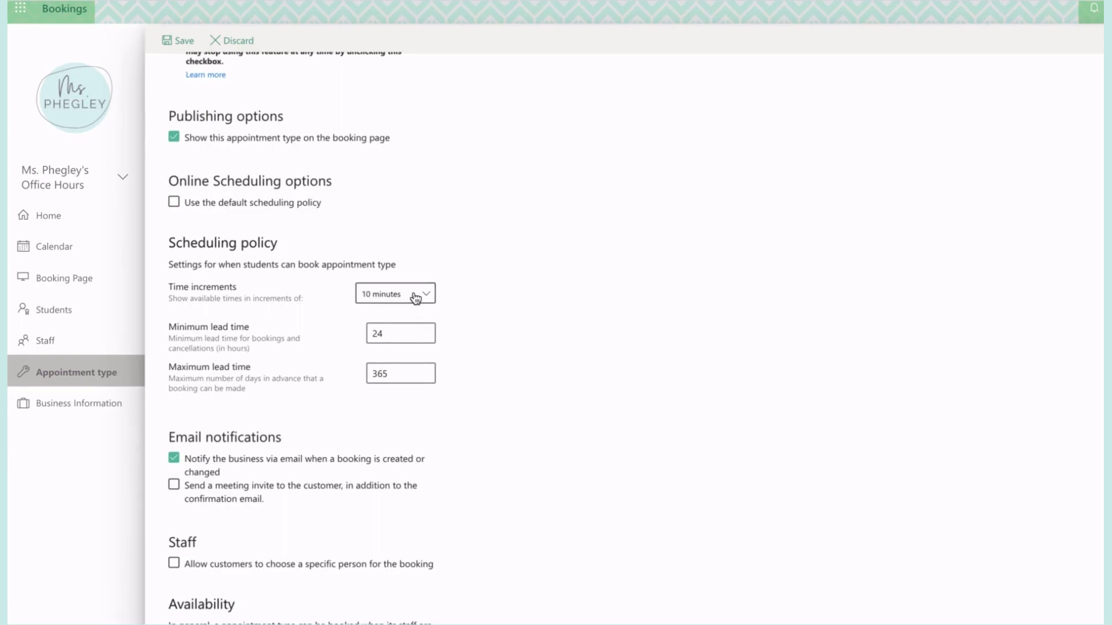
Step: Set the time increments in the appointment type's scheduling policy to 15 minutes
scroll(415, 297, up, 7)
scroll(414, 296, up, 7)
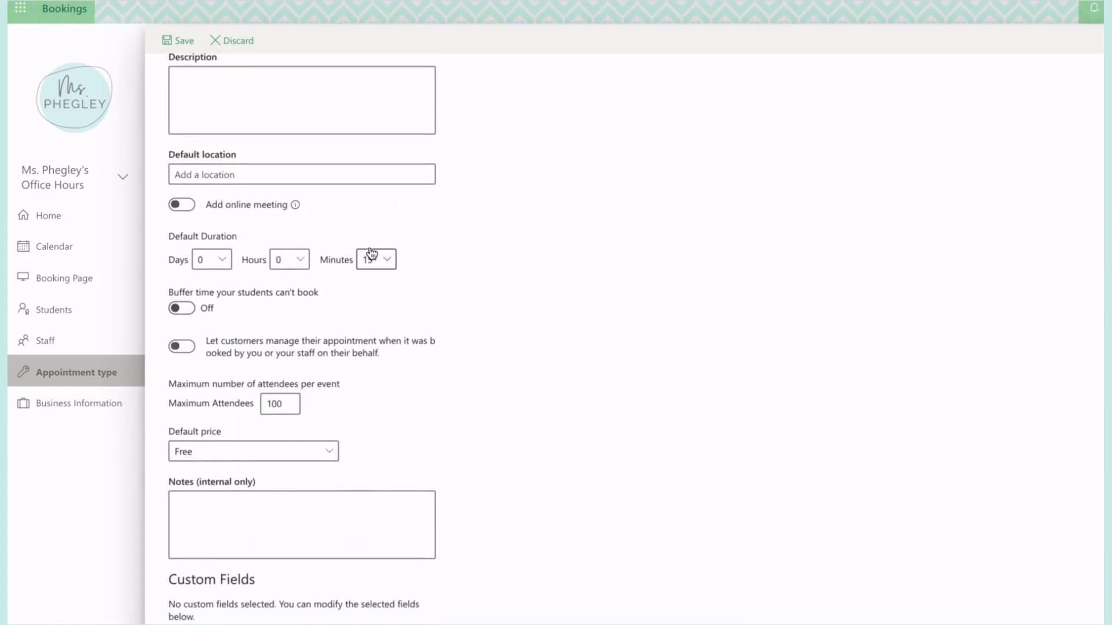
scroll(390, 266, down, 9)
scroll(388, 265, down, 3)
click(394, 365)
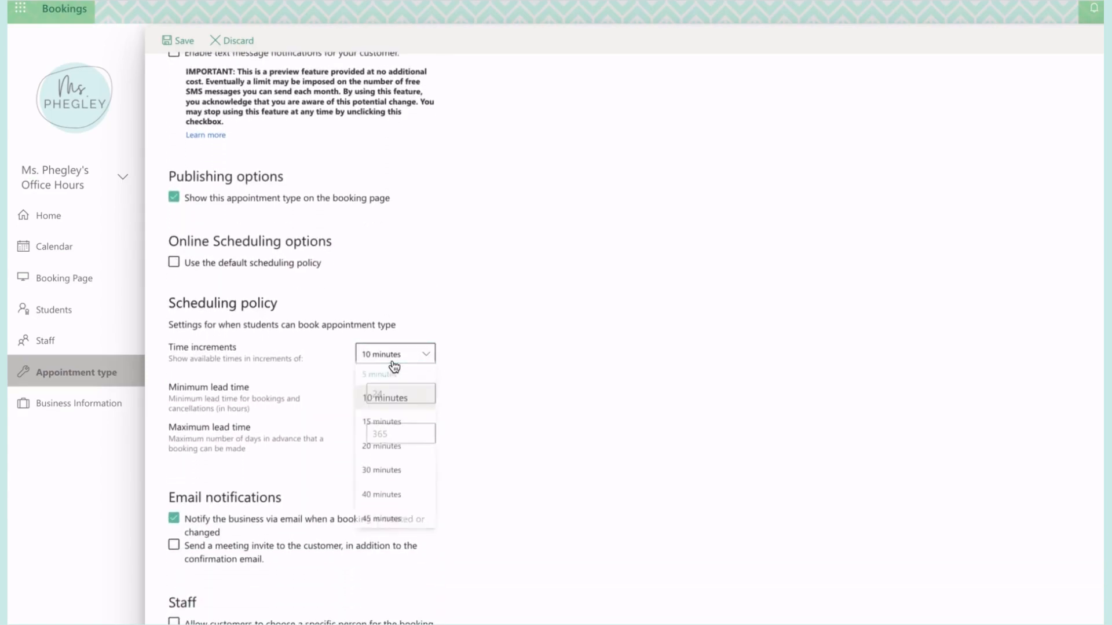
click(398, 420)
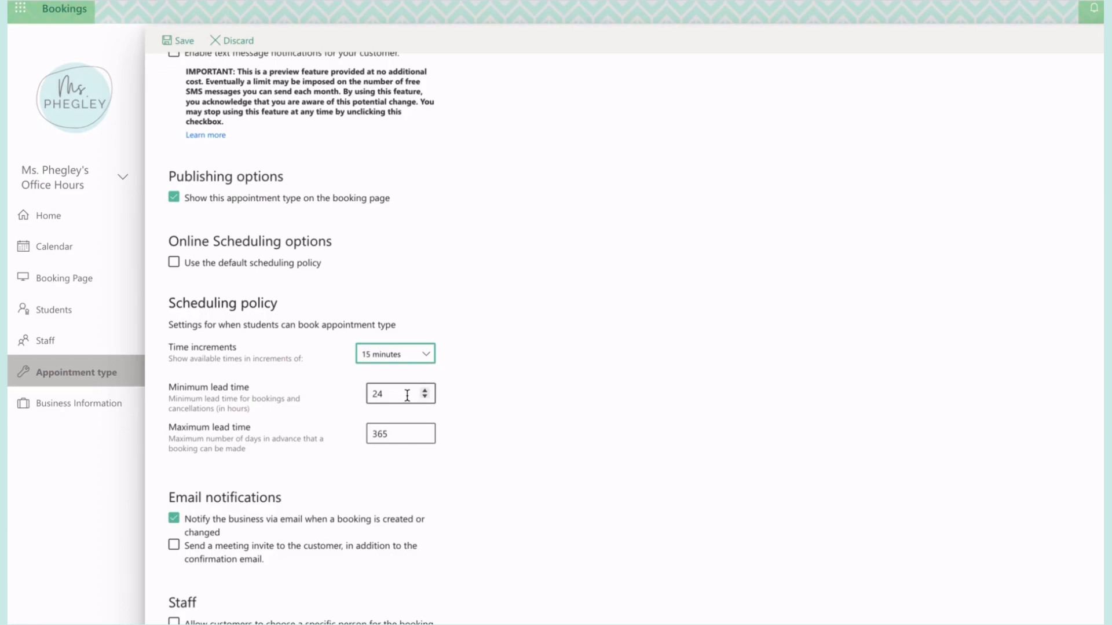
Step: Set the scheduling policy's minimum lead time to 0 hours
drag(406, 395, 355, 393)
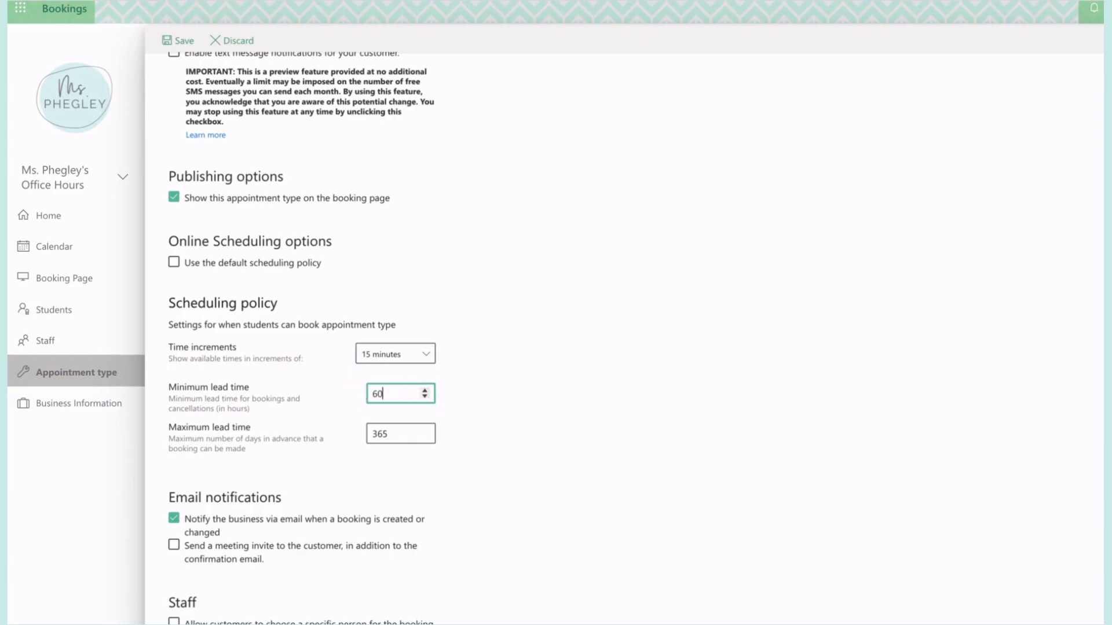
click(489, 416)
drag(391, 396, 346, 396)
text(0)
click(308, 396)
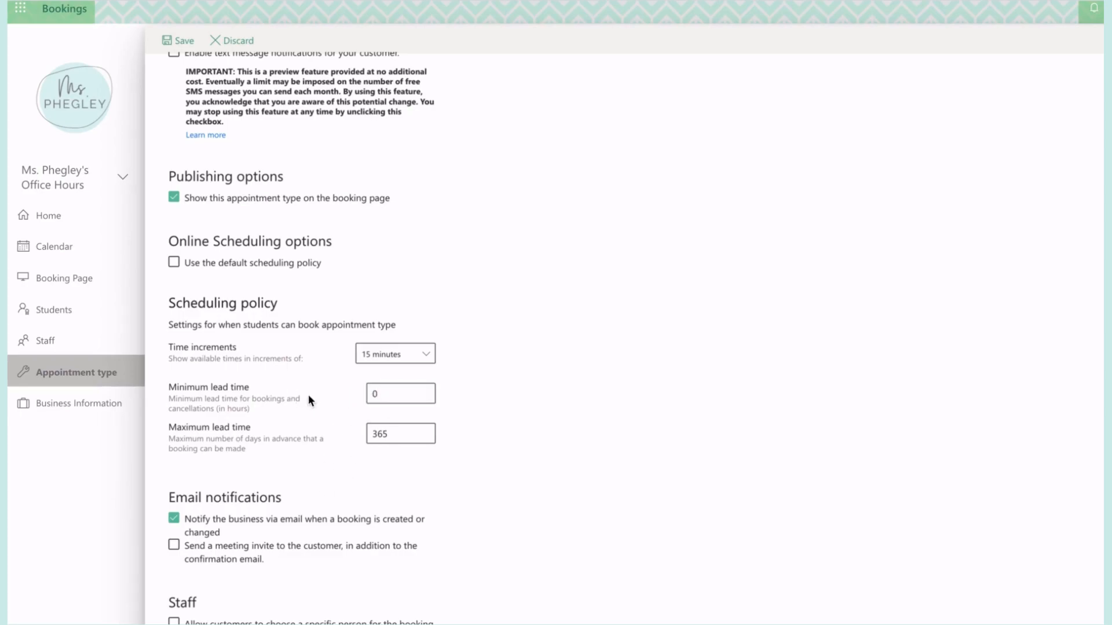
Step: Set the maximum lead time to 7 days and enable sending a meeting invite to the customer in addition to the confirmation email
scroll(308, 397, down, 1)
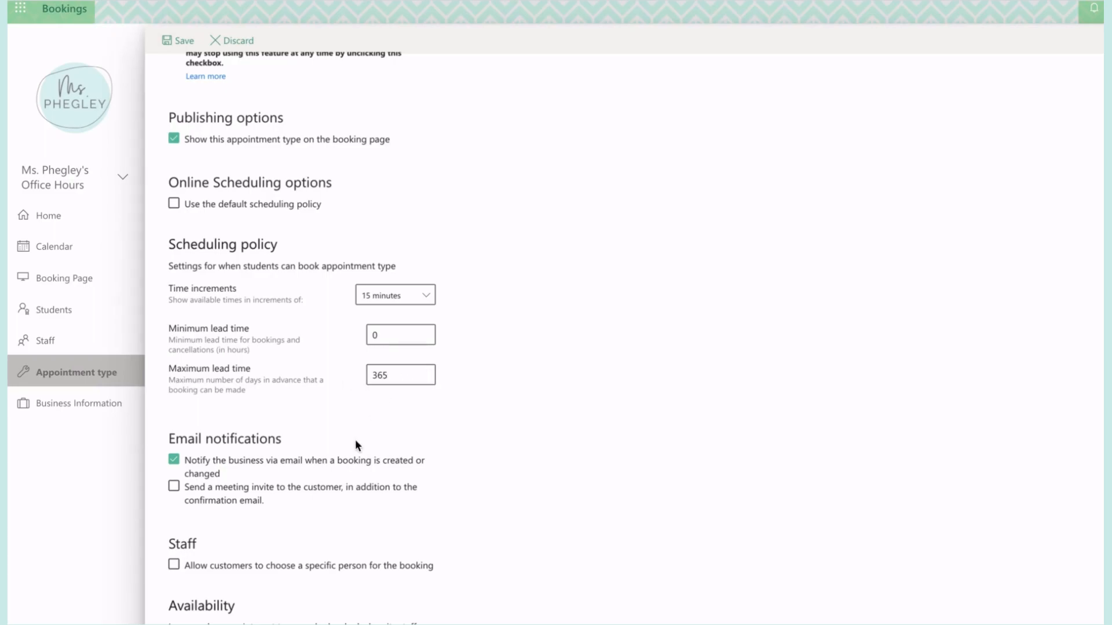
drag(400, 376, 340, 383)
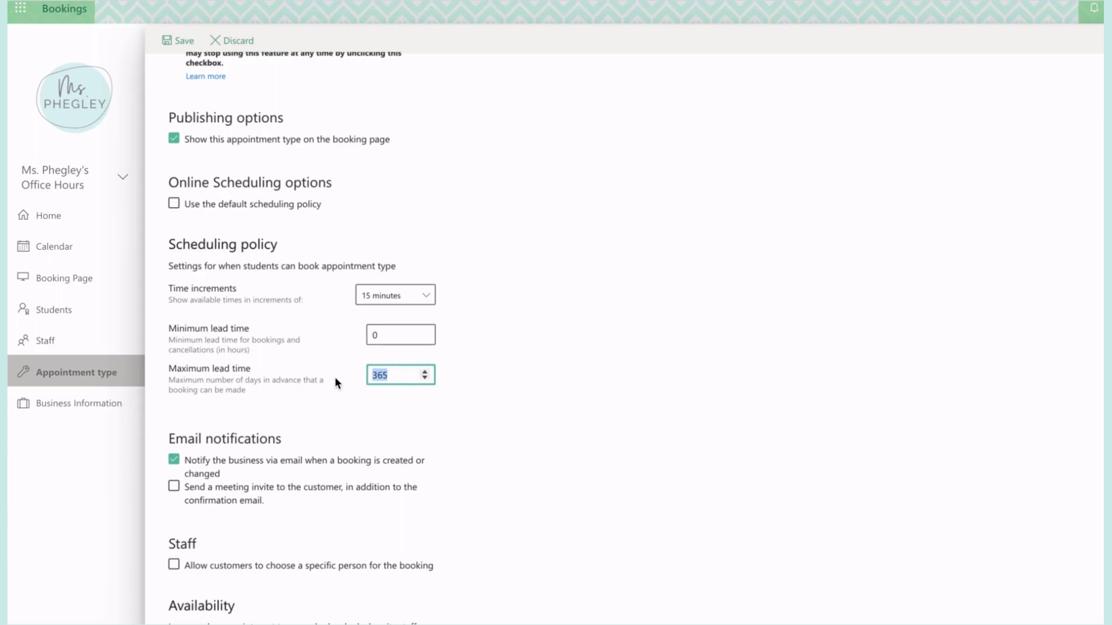
text(7)
scroll(424, 464, down, 1)
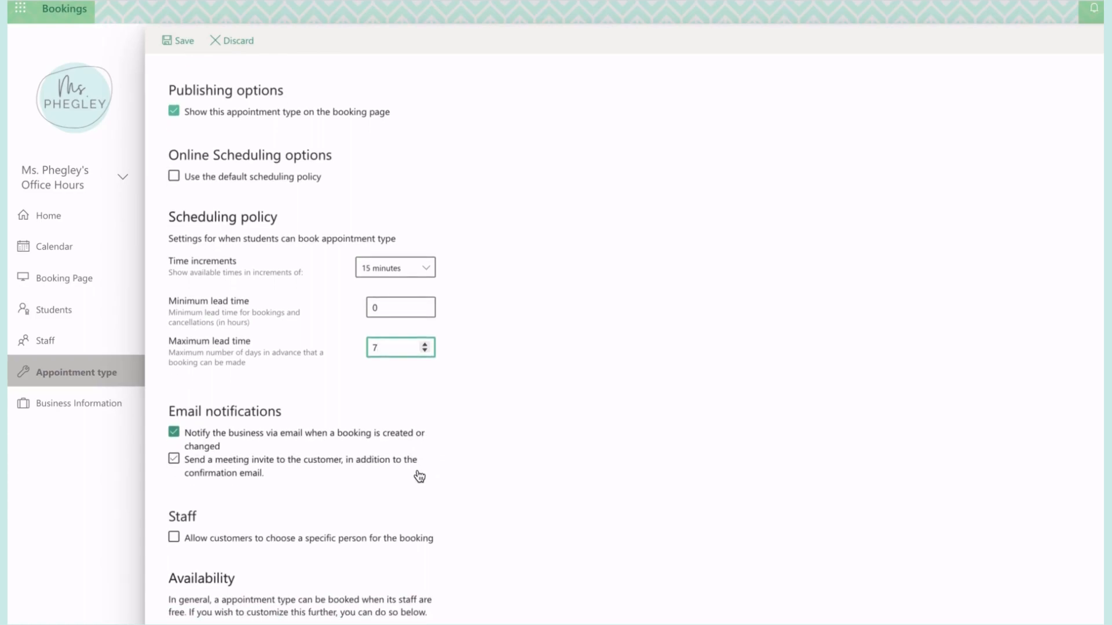
click(406, 462)
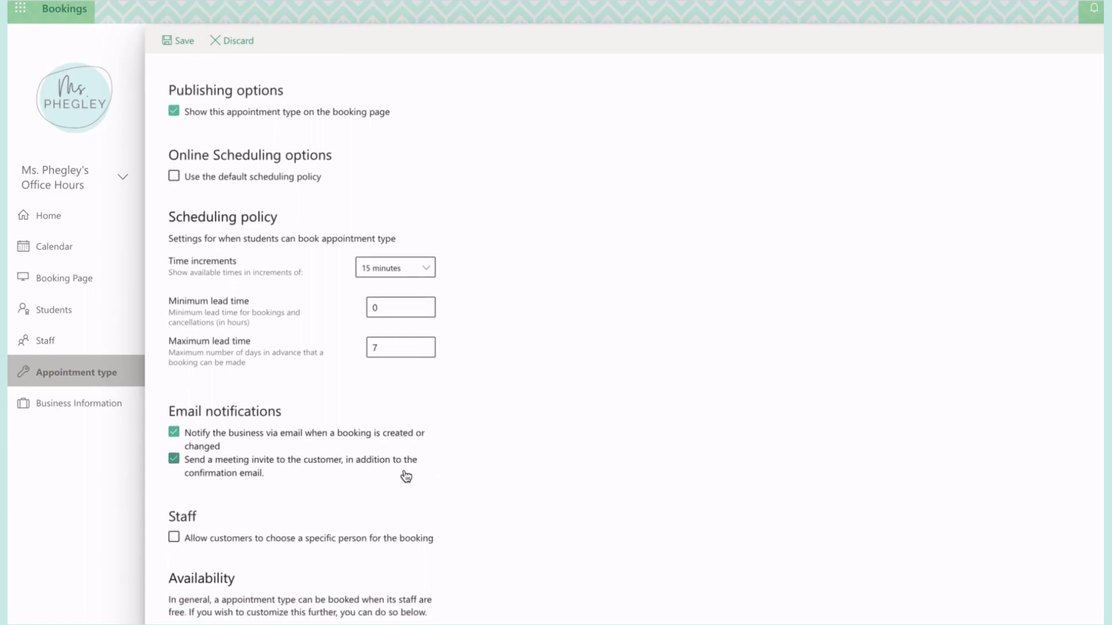
Step: Reset the general availability by switching it to Bookable when staff are free and back to Custom hours (recurring weekly)
scroll(347, 481, up, 2)
scroll(346, 481, up, 10)
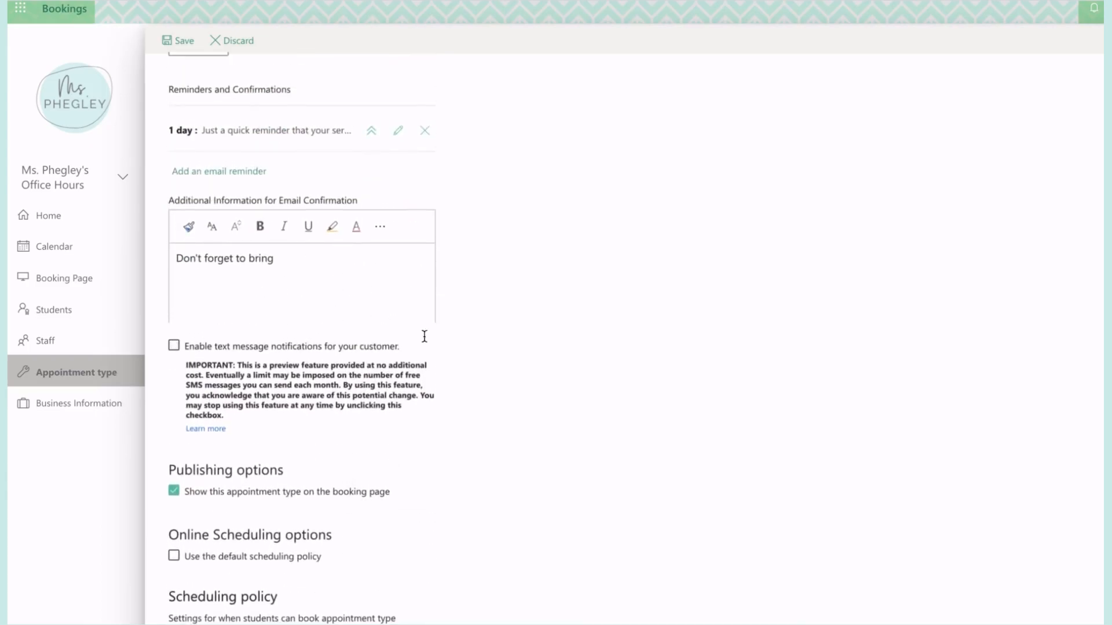
scroll(462, 368, down, 12)
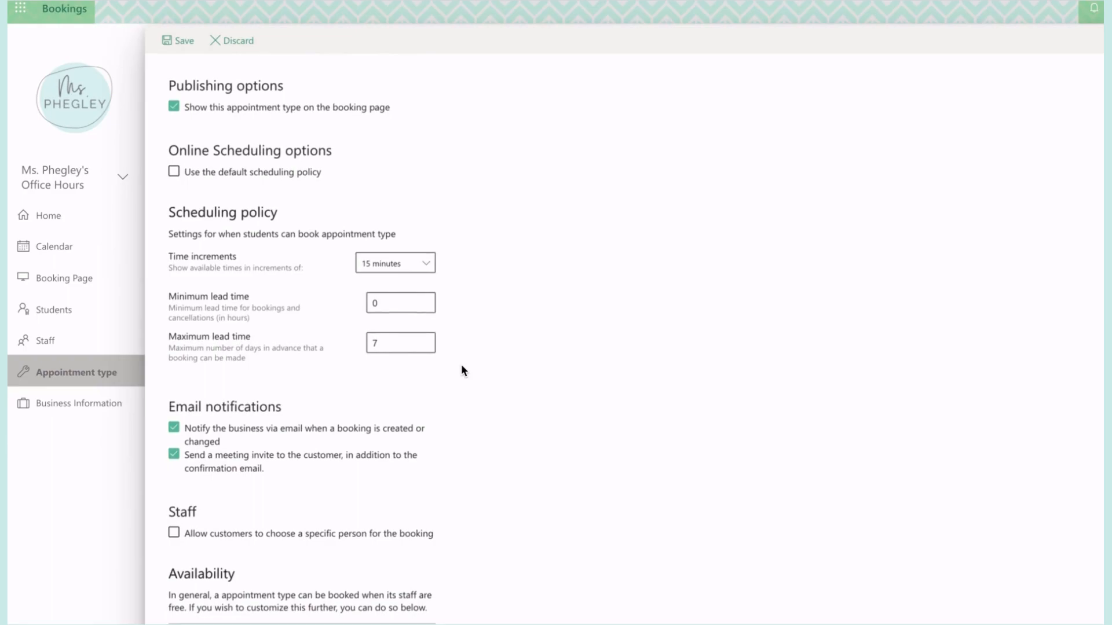
scroll(462, 370, down, 5)
scroll(462, 365, down, 6)
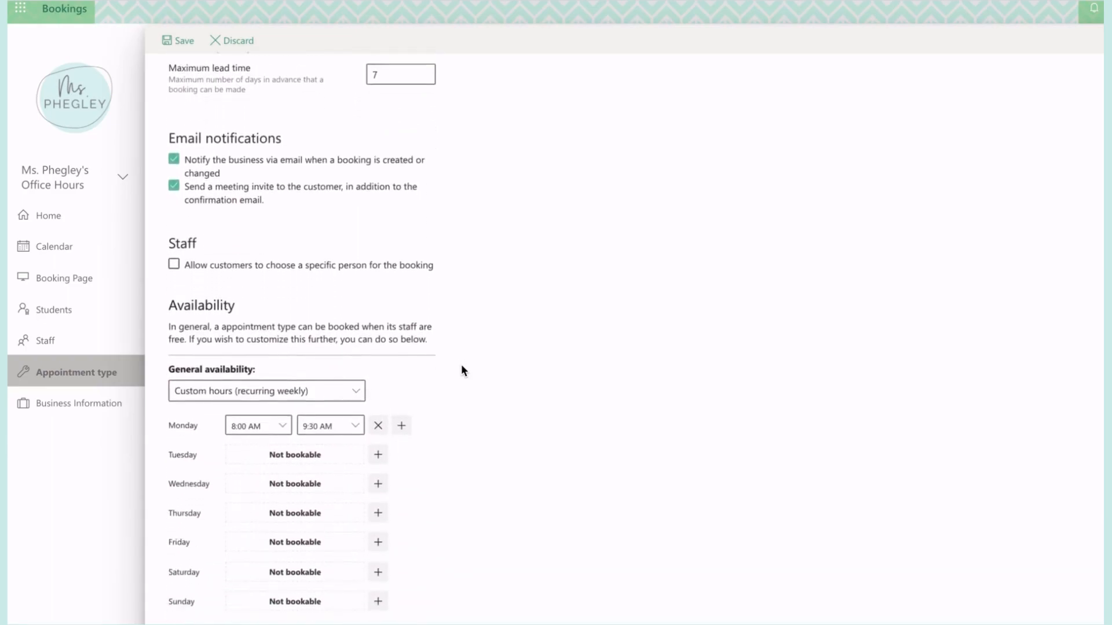
click(342, 282)
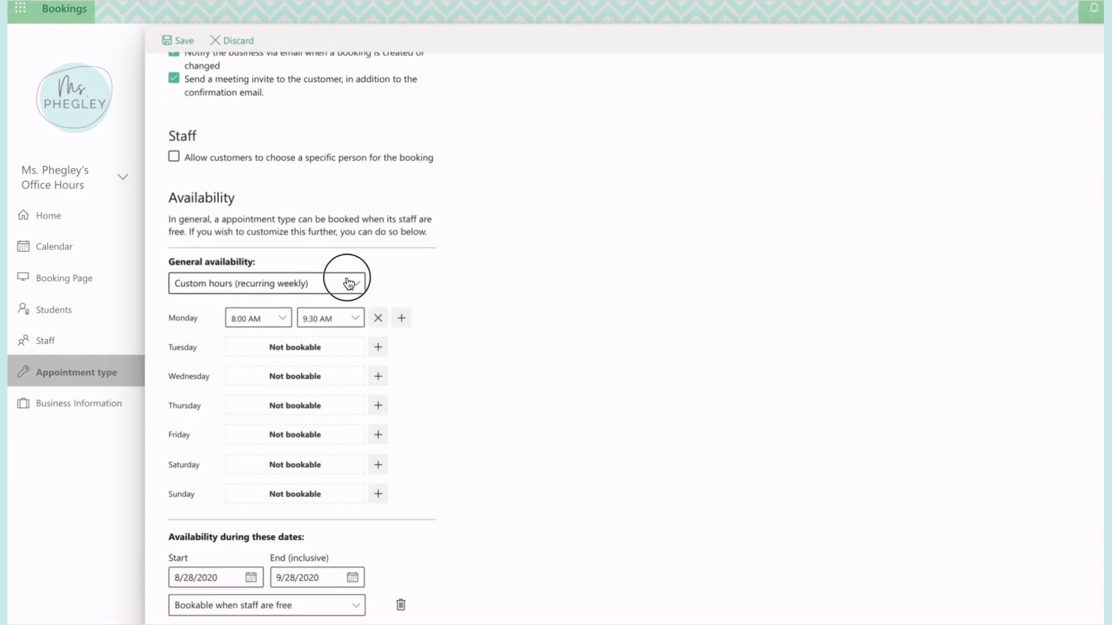
click(340, 312)
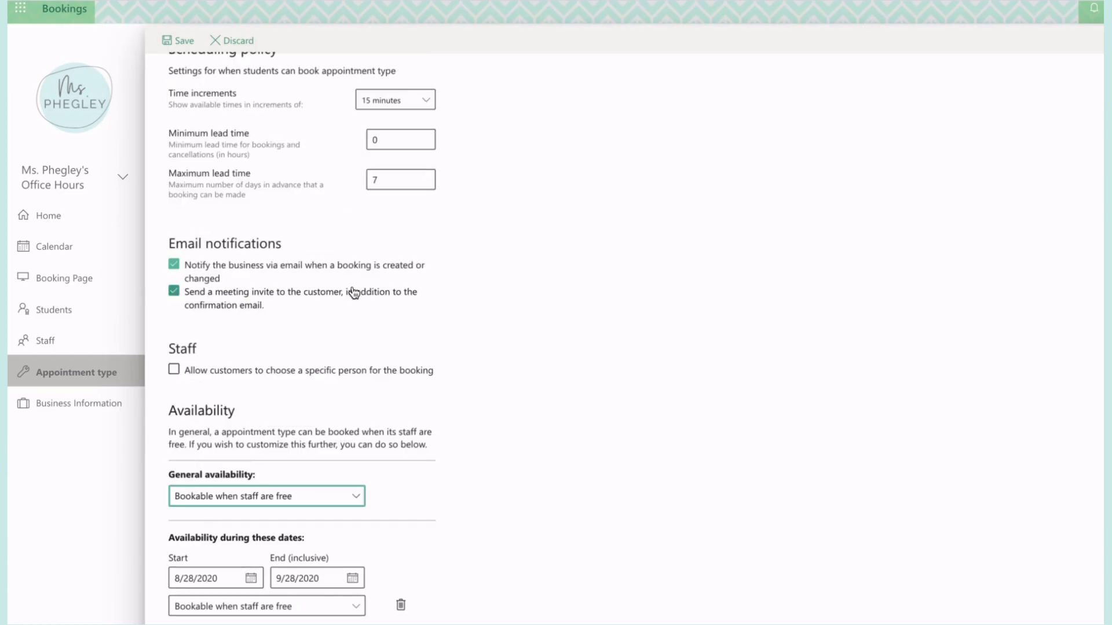
scroll(356, 450, down, 1)
click(353, 453)
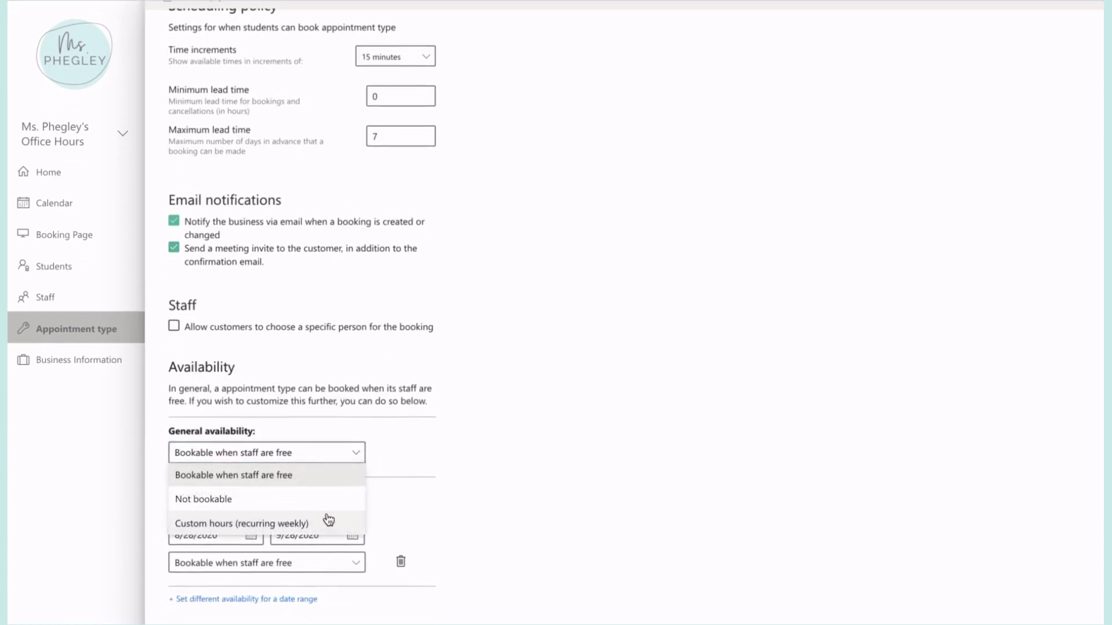
click(328, 522)
Step: Remove the Monday, Wednesday and Friday time slots from the weekly custom hours
scroll(398, 405, down, 1)
scroll(397, 407, down, 1)
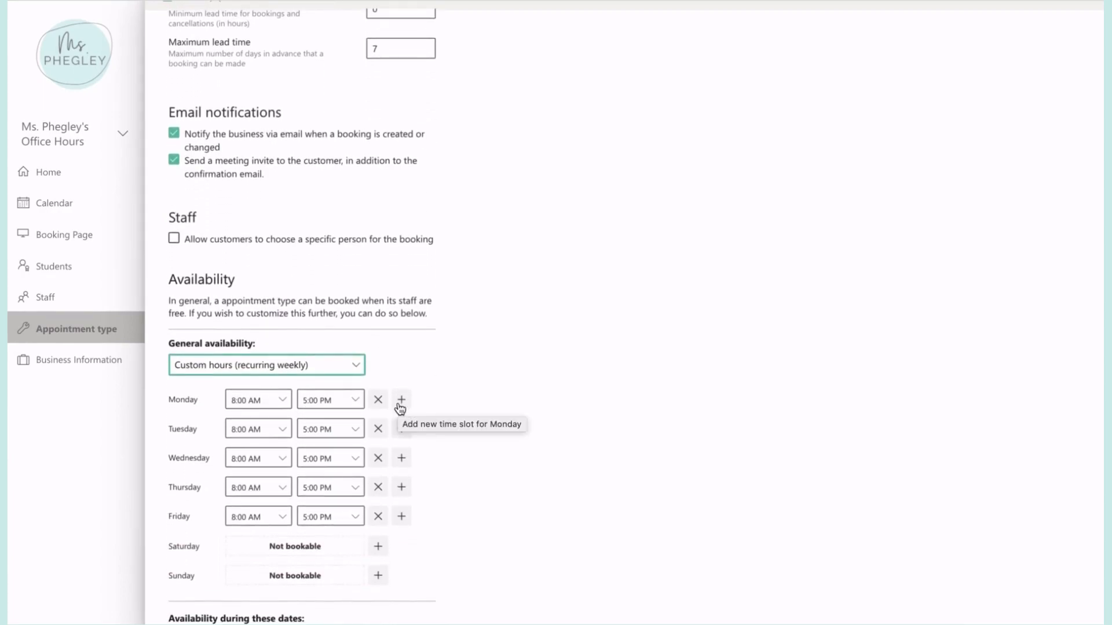
click(379, 399)
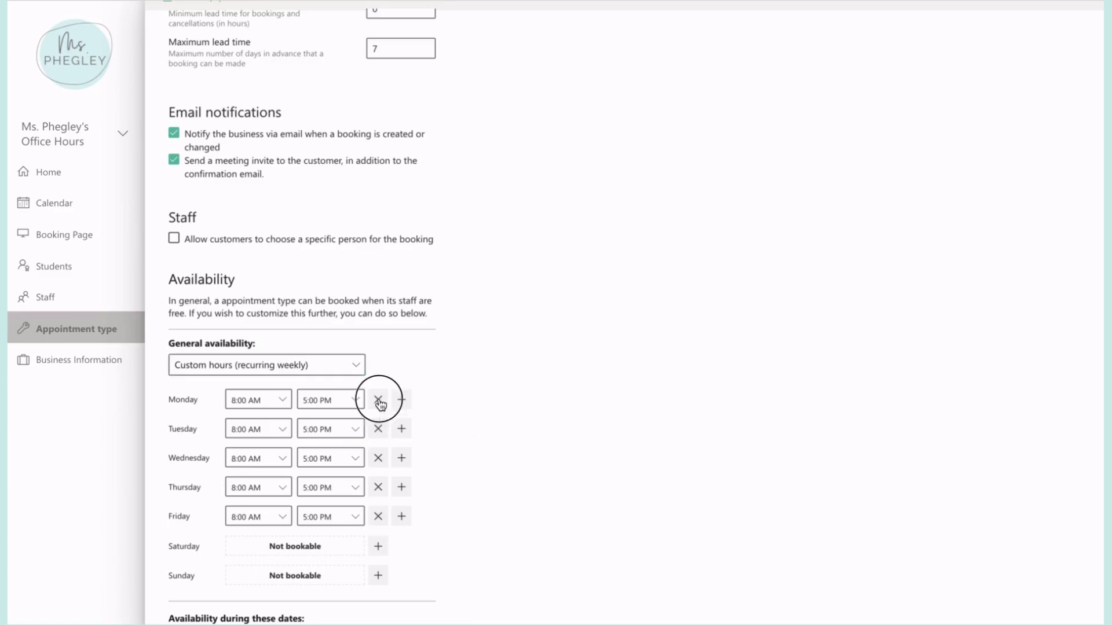
click(378, 458)
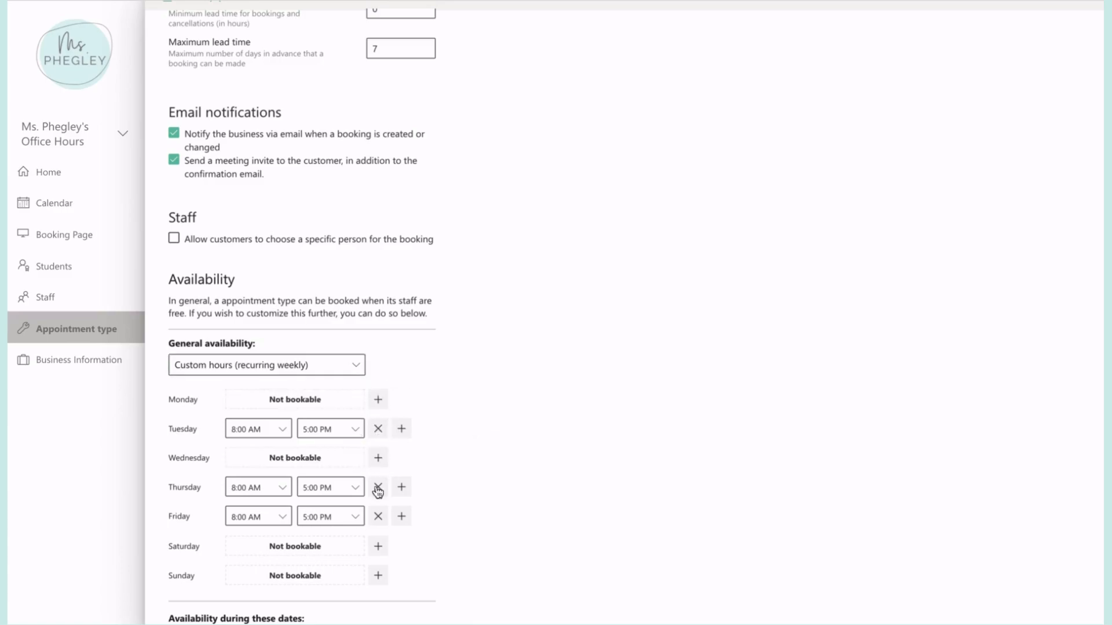
click(378, 516)
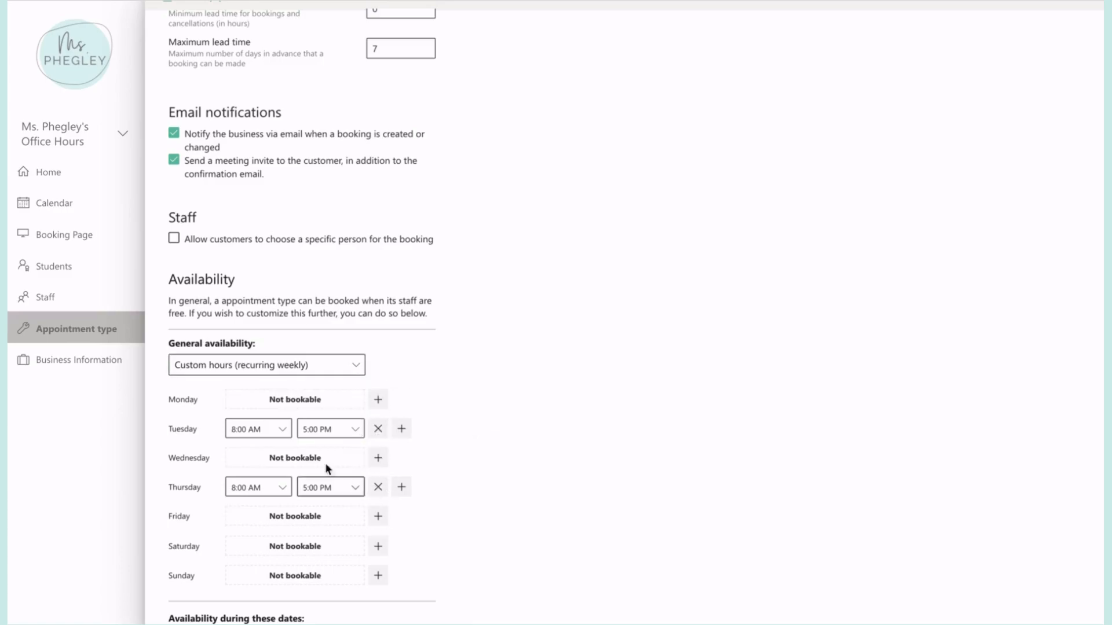
Step: Set the end time of Tuesday's bookable hours to 9:30 AM
click(348, 429)
scroll(352, 307, up, 3)
scroll(352, 307, up, 5)
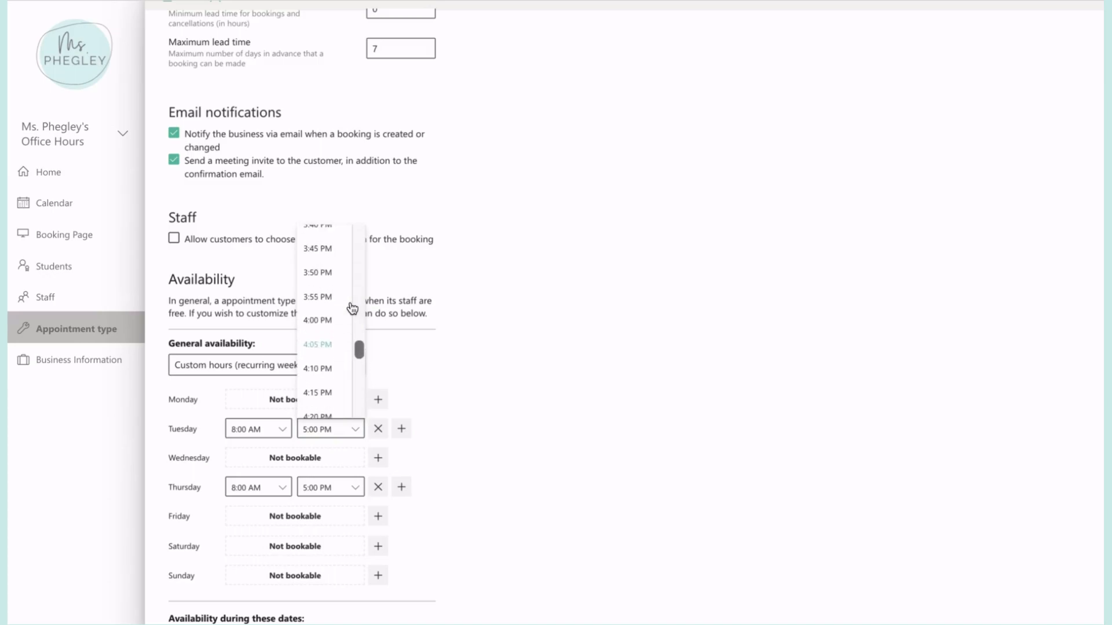
scroll(353, 307, up, 15)
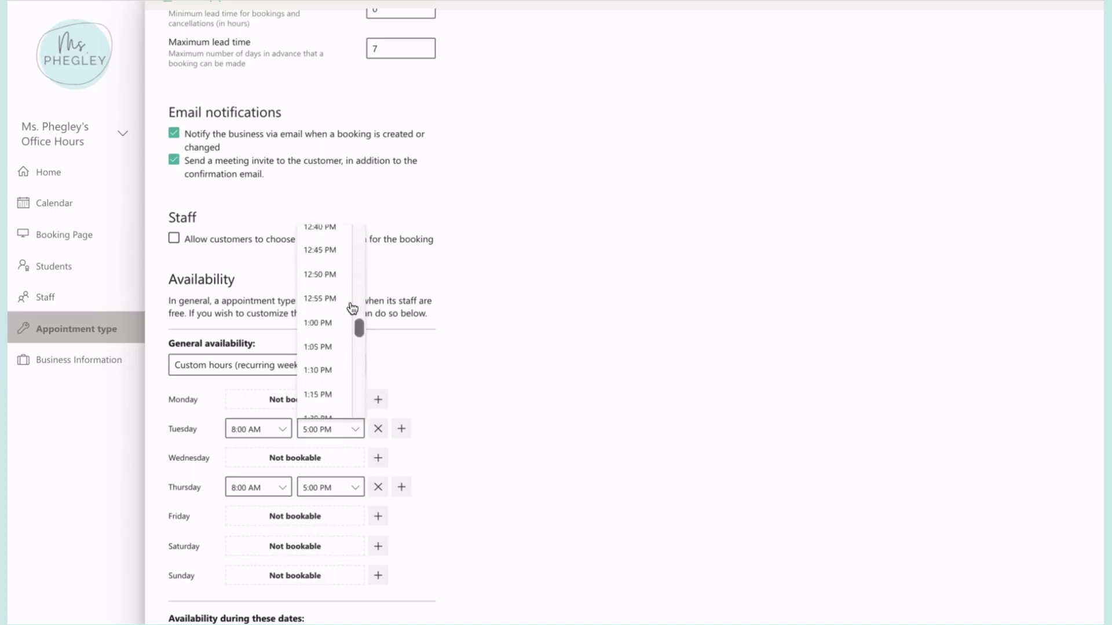
scroll(340, 297, up, 5)
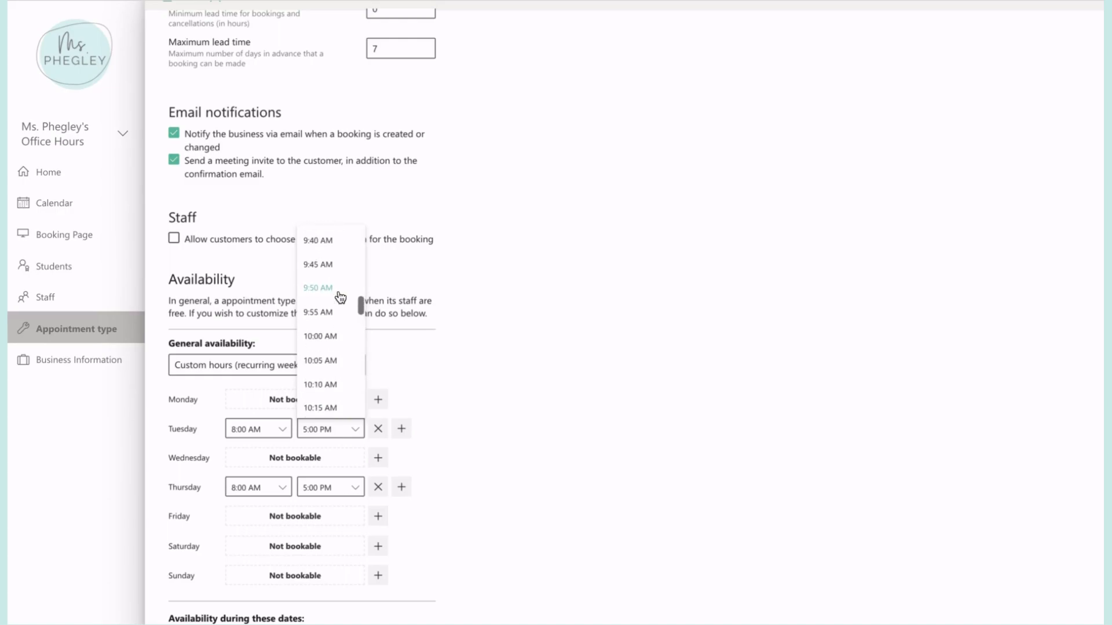
scroll(326, 246, up, 1)
click(329, 238)
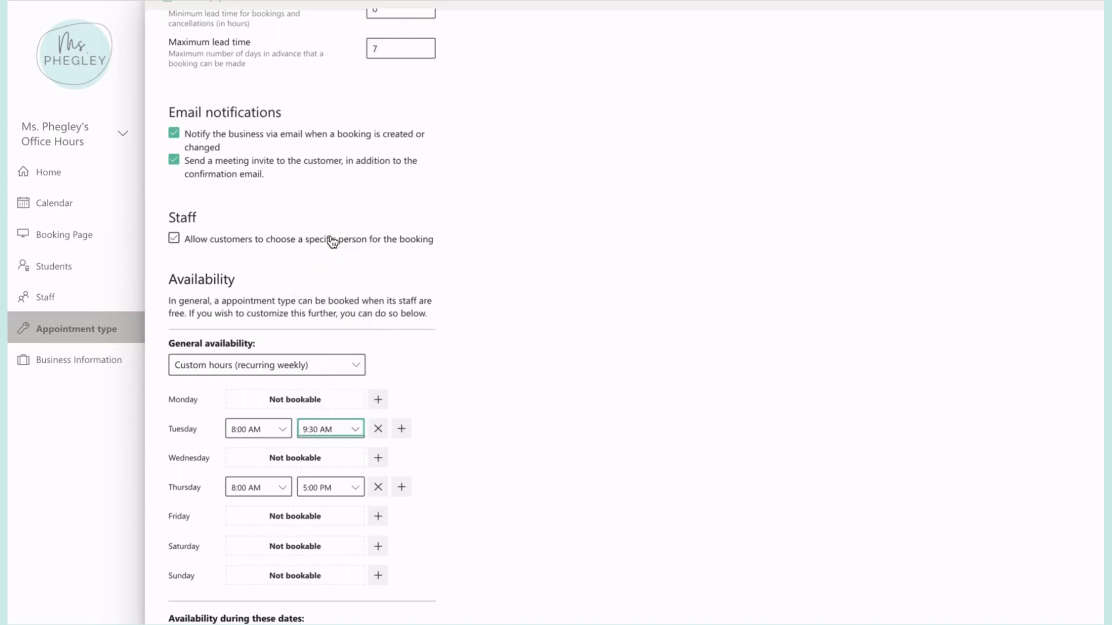
Step: Set the end time of Thursday's bookable hours to 9:30 AM
click(318, 488)
scroll(348, 358, up, 17)
scroll(348, 357, up, 6)
scroll(341, 331, up, 4)
scroll(335, 347, up, 3)
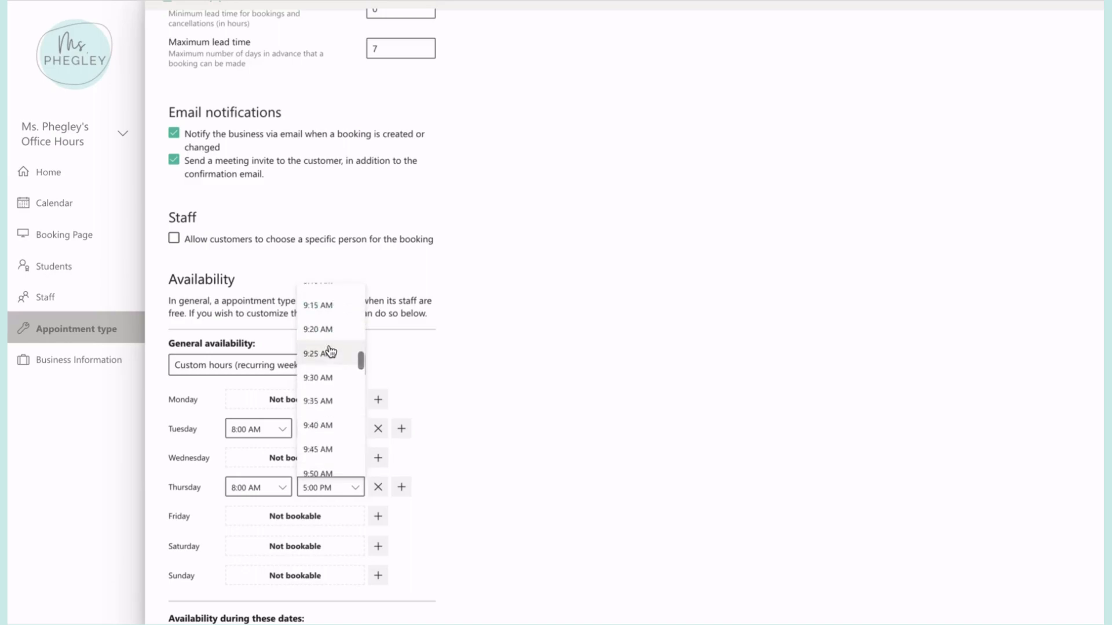
click(329, 379)
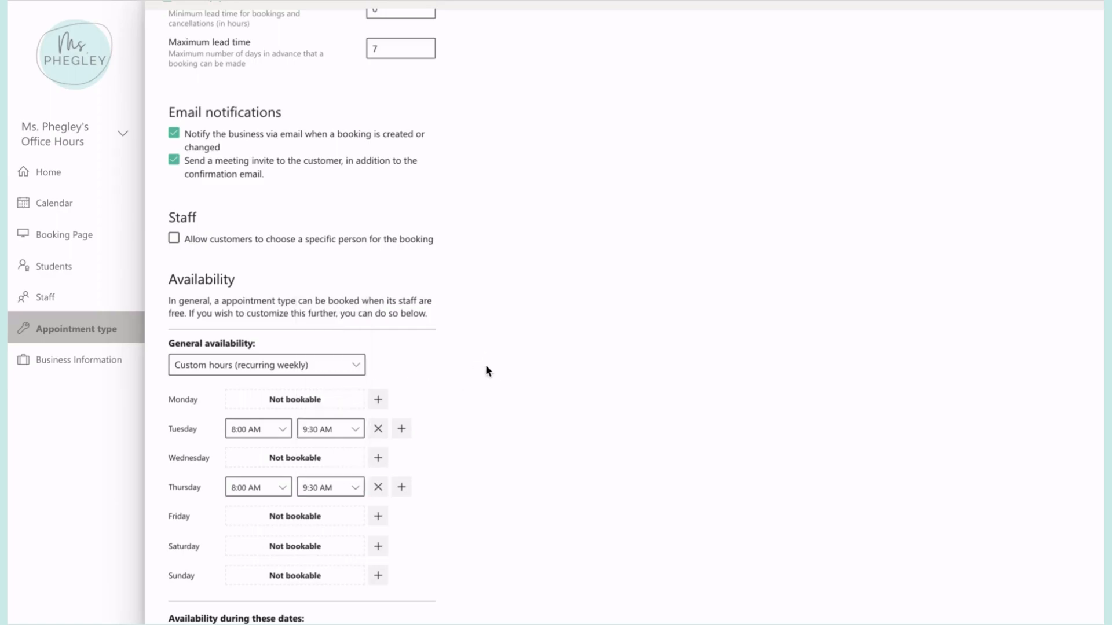
Step: Try Custom hours (recurring weekly) for the 8/28/2020 to 9/28/2020 date range and revert to Bookable when staff are free
scroll(487, 371, down, 2)
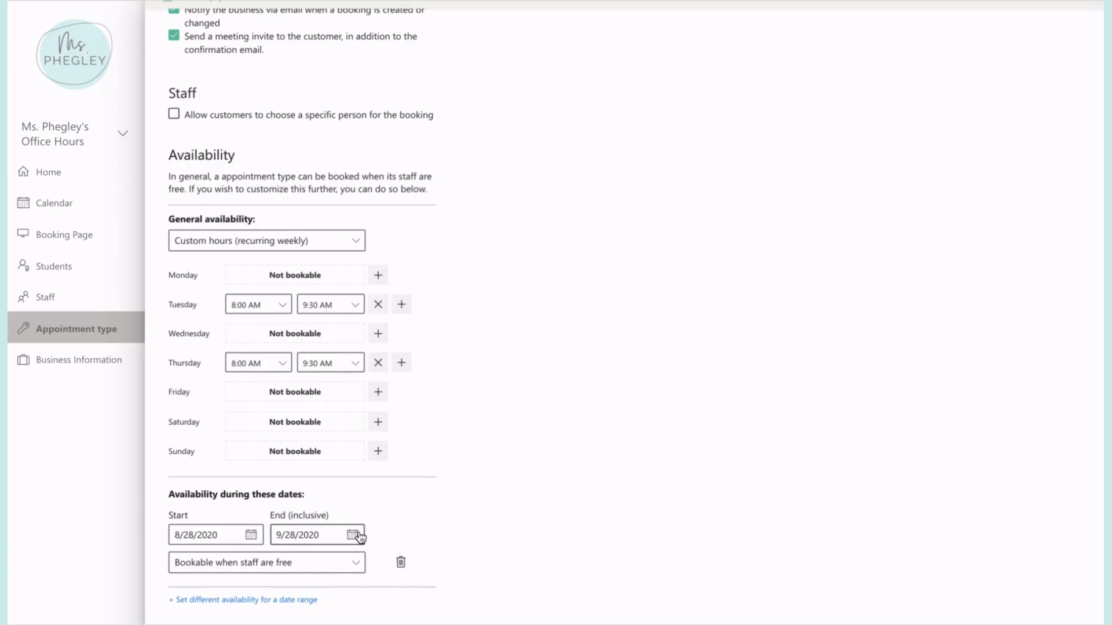
click(352, 562)
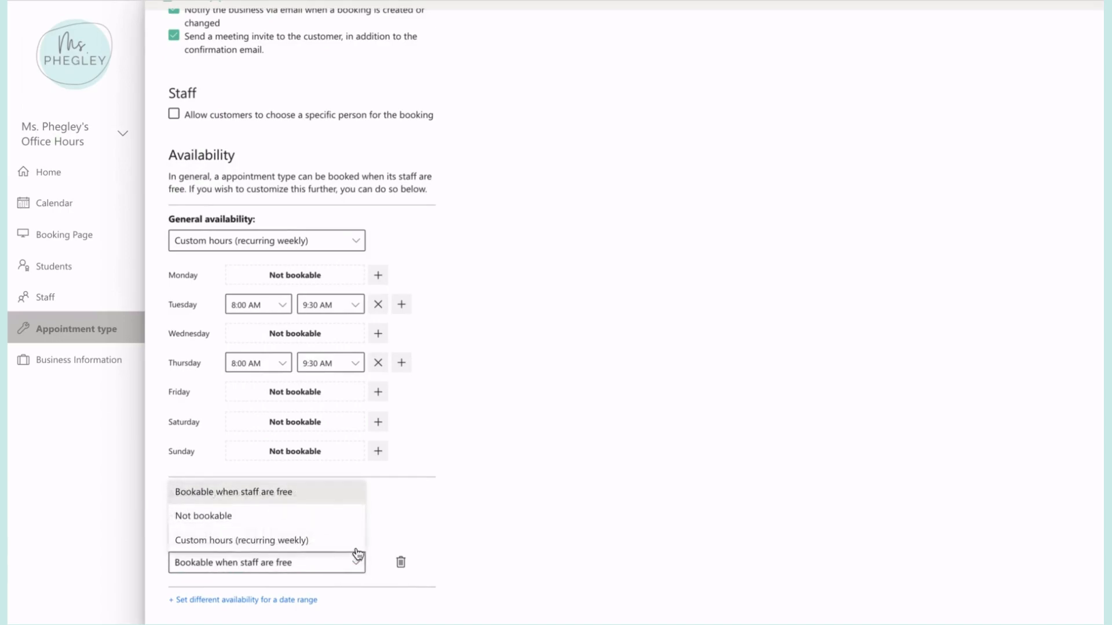
click(354, 545)
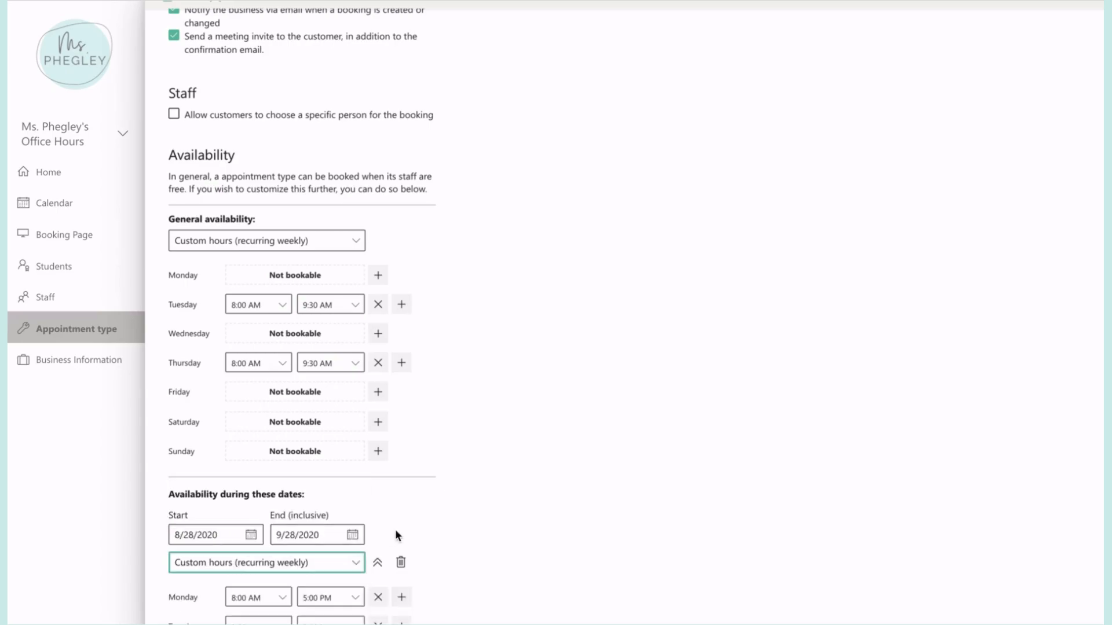
click(357, 563)
click(324, 493)
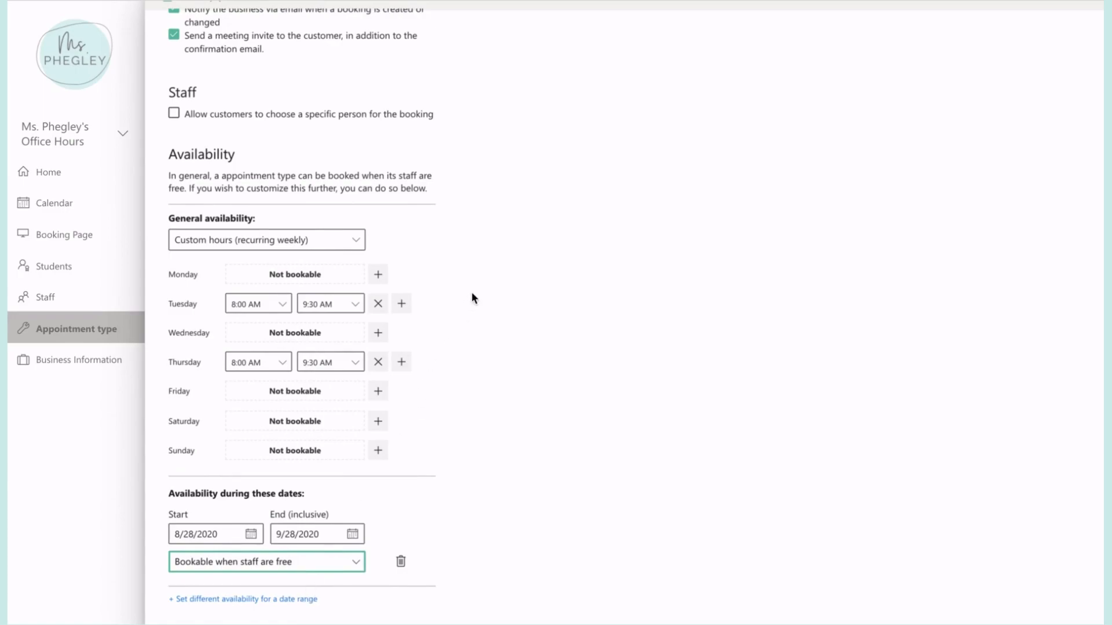
Step: Discard the new General Office Hours appointment type without saving its changes
scroll(472, 298, up, 5)
scroll(472, 297, up, 10)
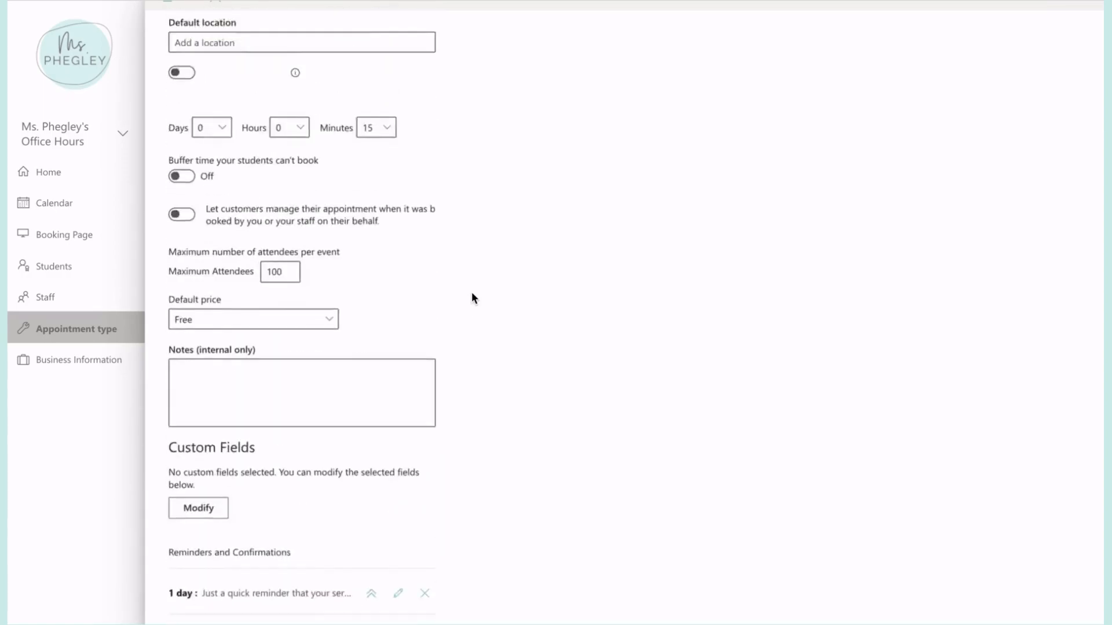
scroll(447, 203, up, 2)
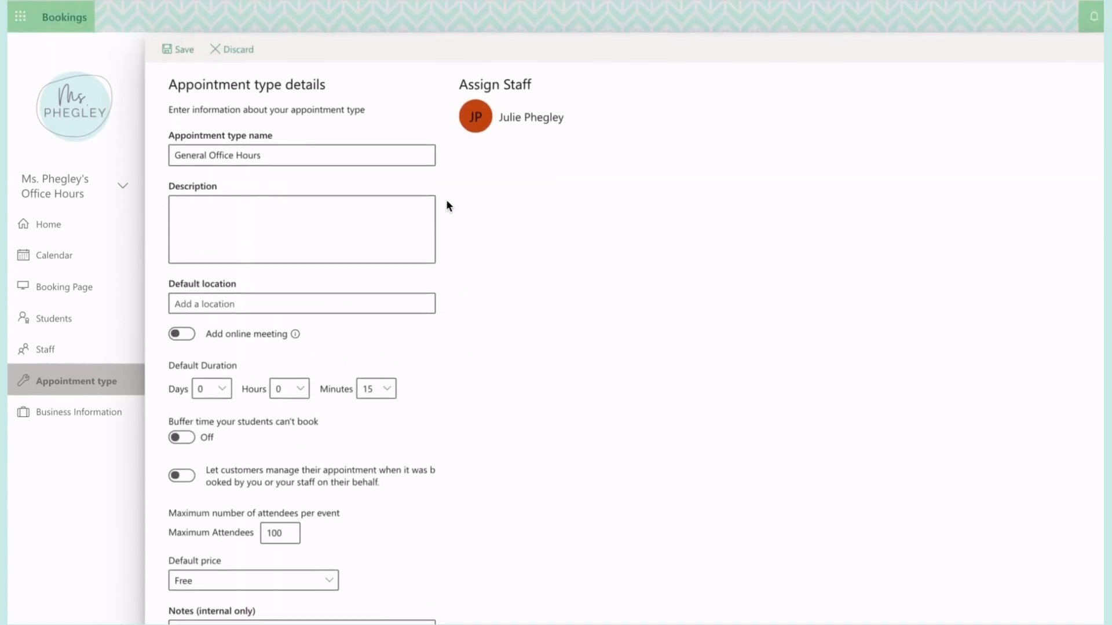
click(233, 51)
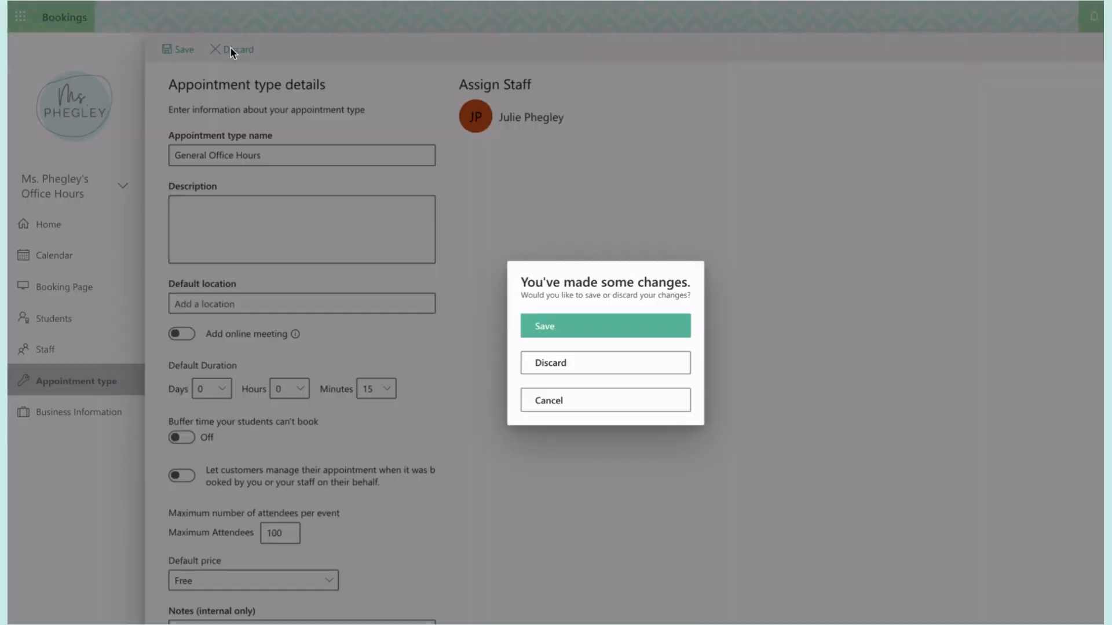
click(605, 363)
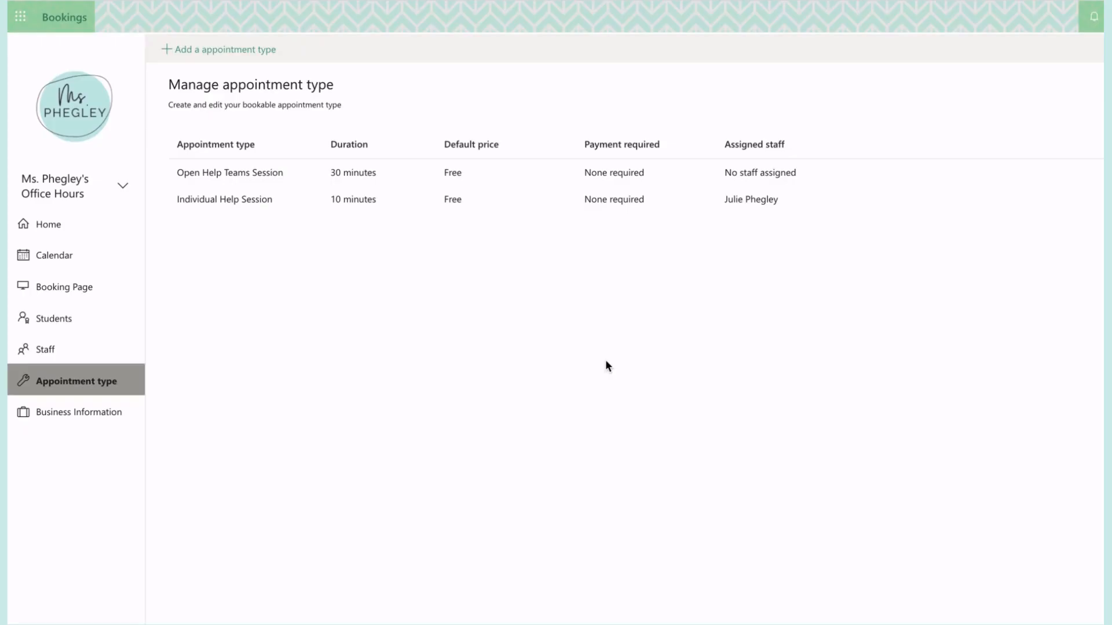
Step: Review the Individual Help Session's duration, attendee limit, email confirmation text and scheduling policy, and save the appointment type
click(219, 200)
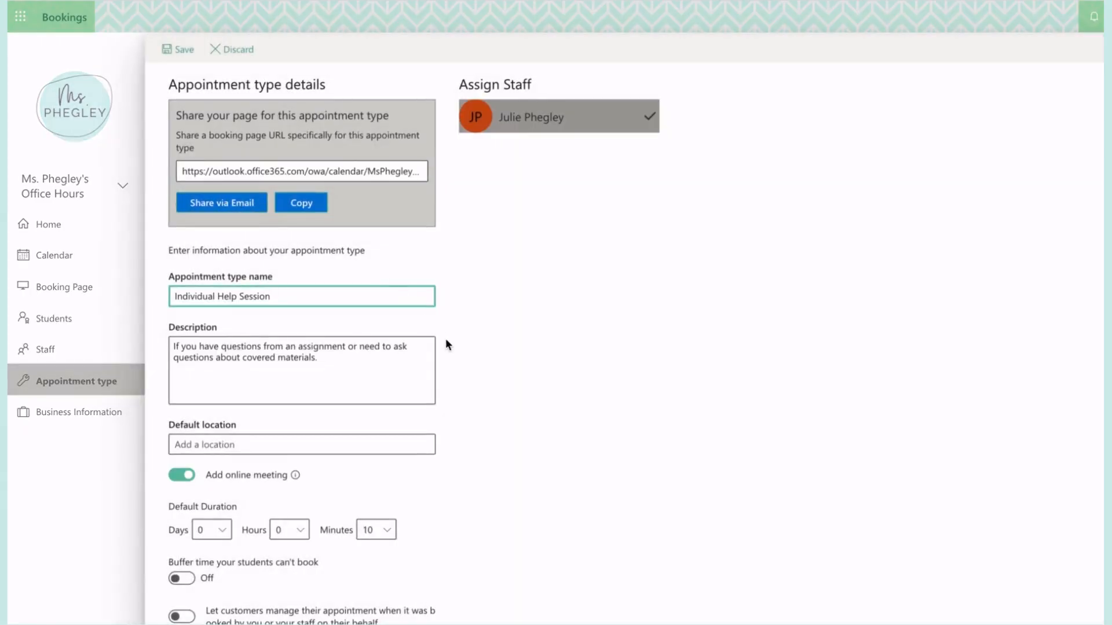
scroll(445, 339, down, 4)
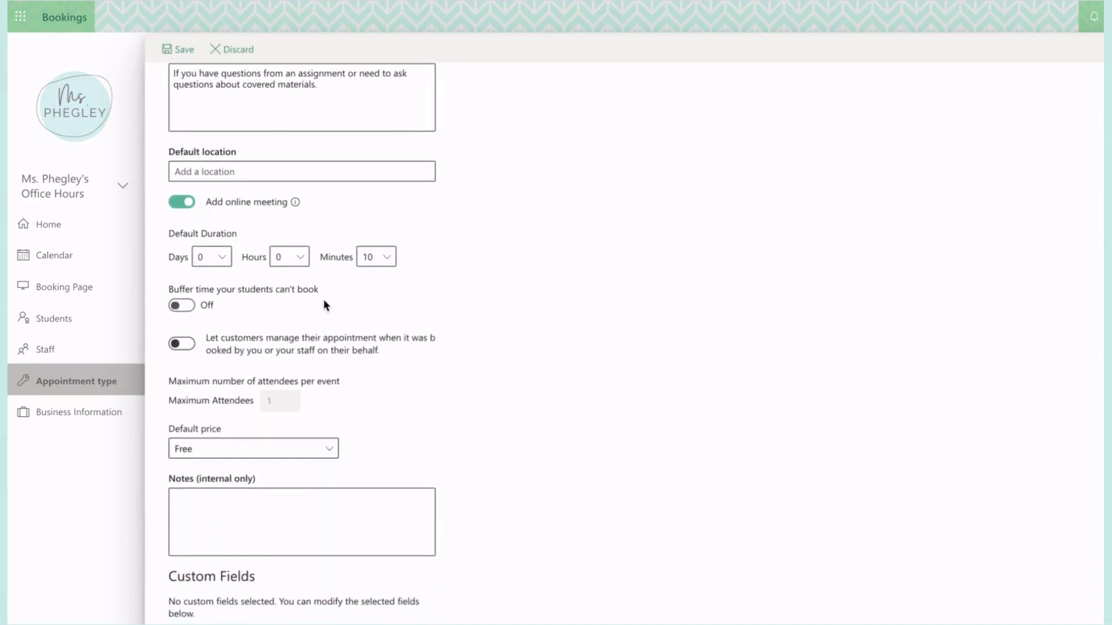
scroll(263, 333, down, 8)
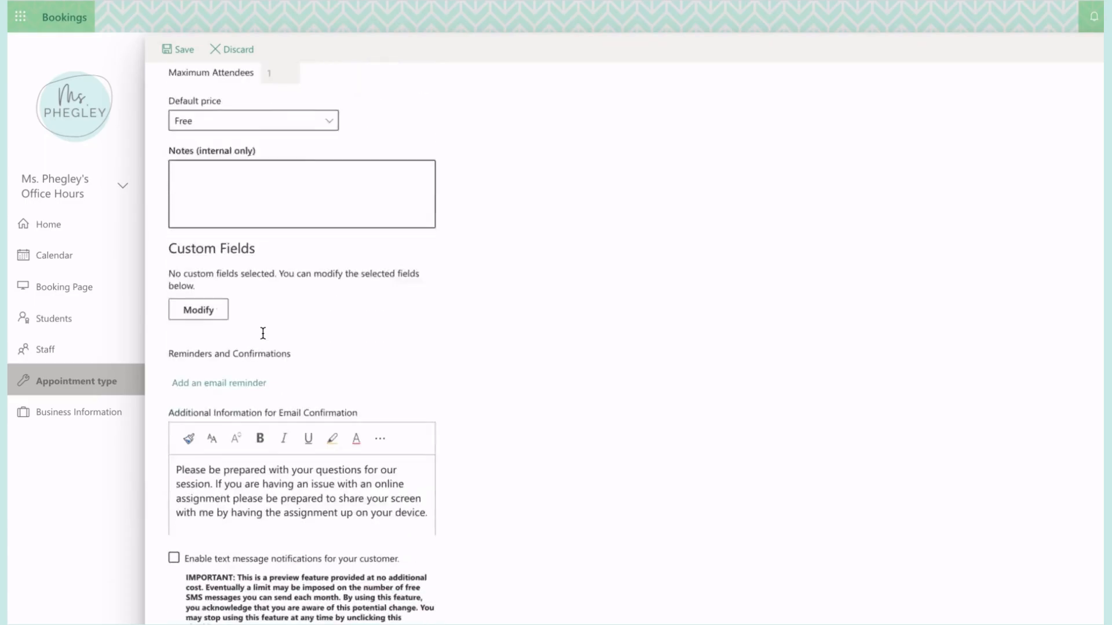
scroll(262, 334, down, 6)
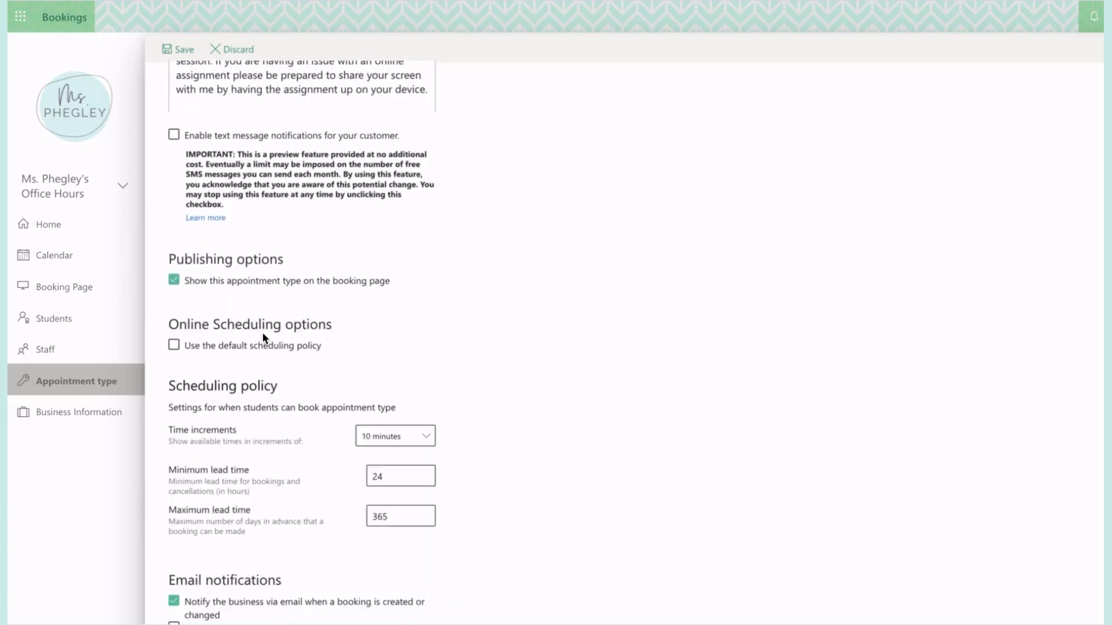
scroll(262, 338, up, 12)
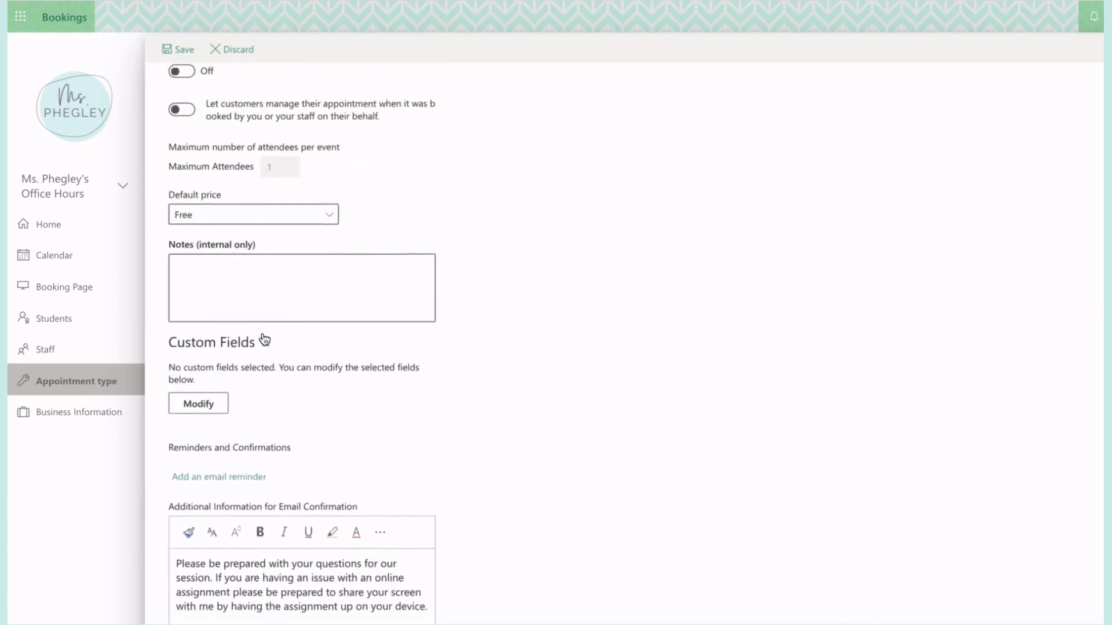
scroll(265, 340, up, 1)
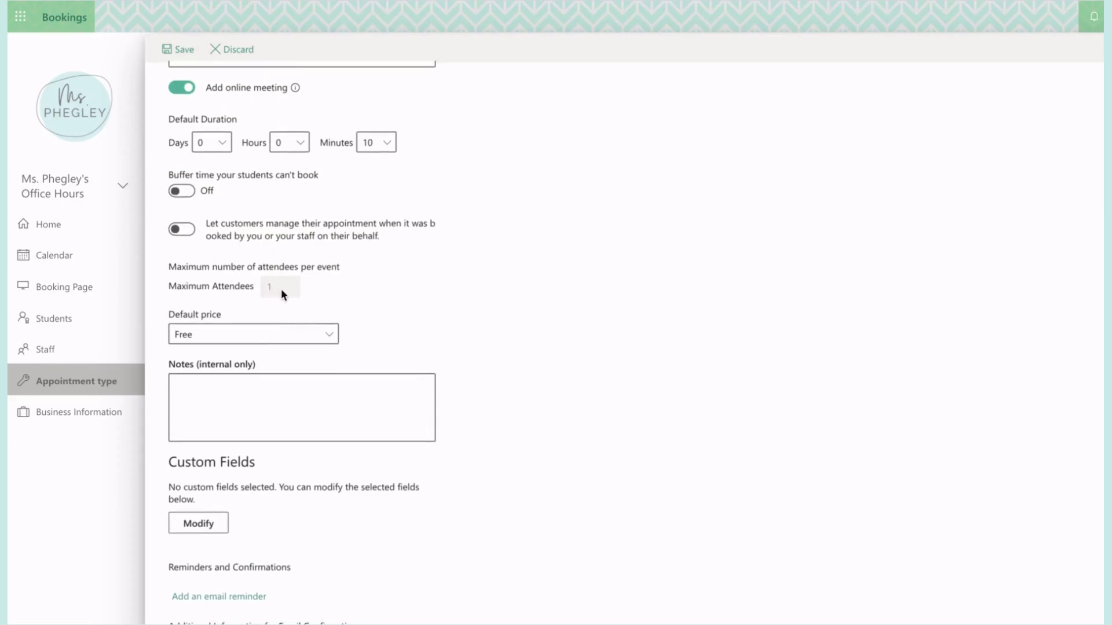
click(178, 53)
Step: Examine the Open Help Teams Session's description, online meeting setting, duration and maximum attendees, and return to the appointment type list
click(285, 174)
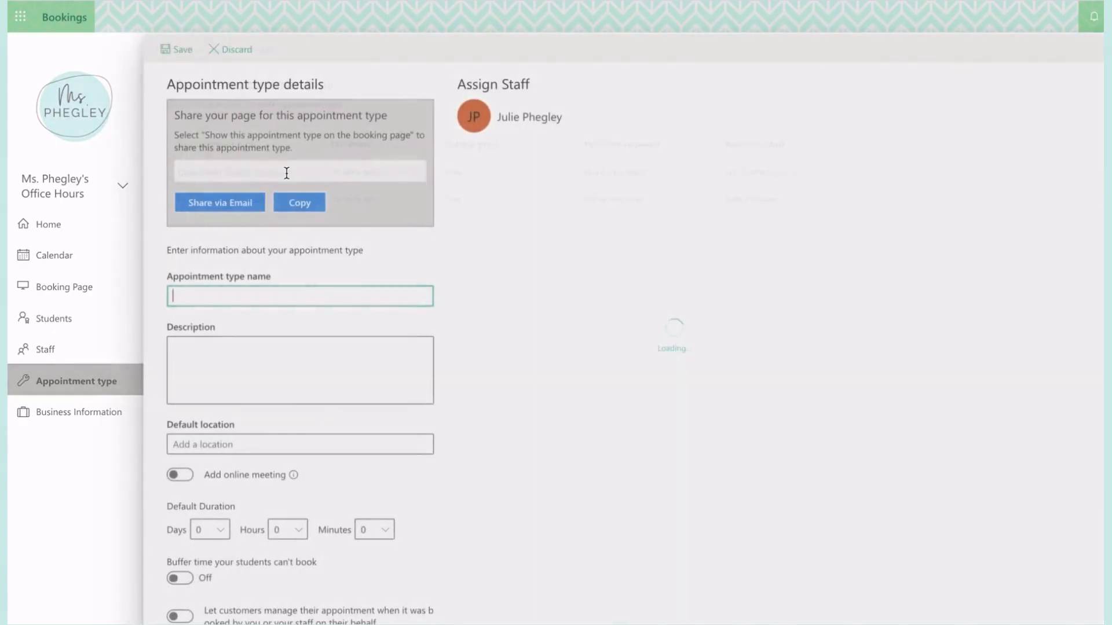
scroll(363, 320, down, 4)
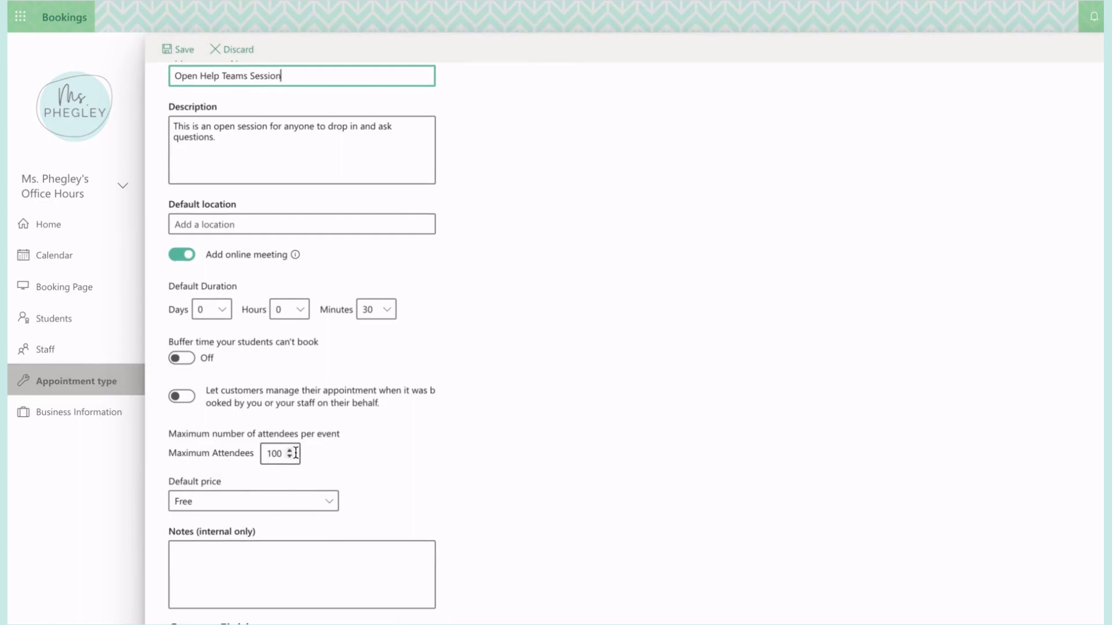
scroll(313, 425, down, 1)
scroll(316, 423, up, 1)
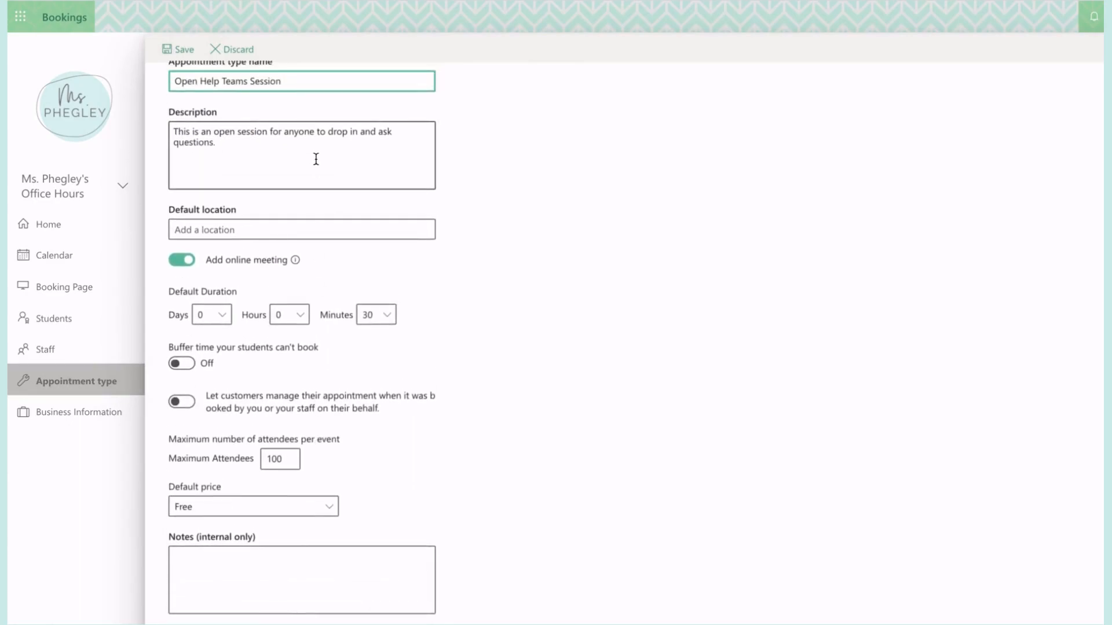
scroll(317, 158, up, 2)
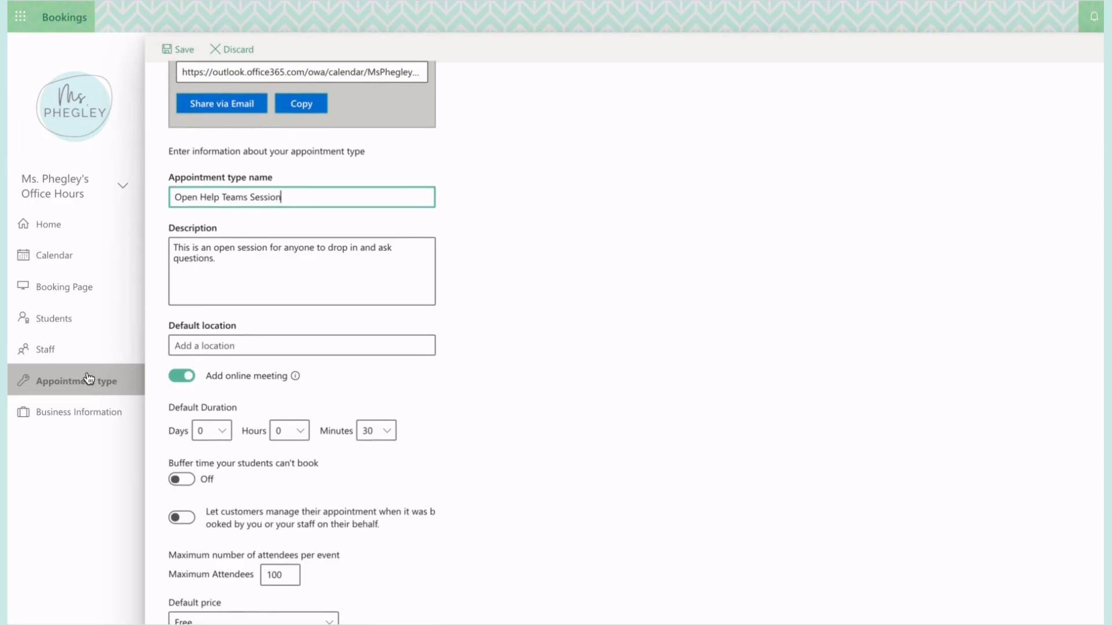
click(74, 292)
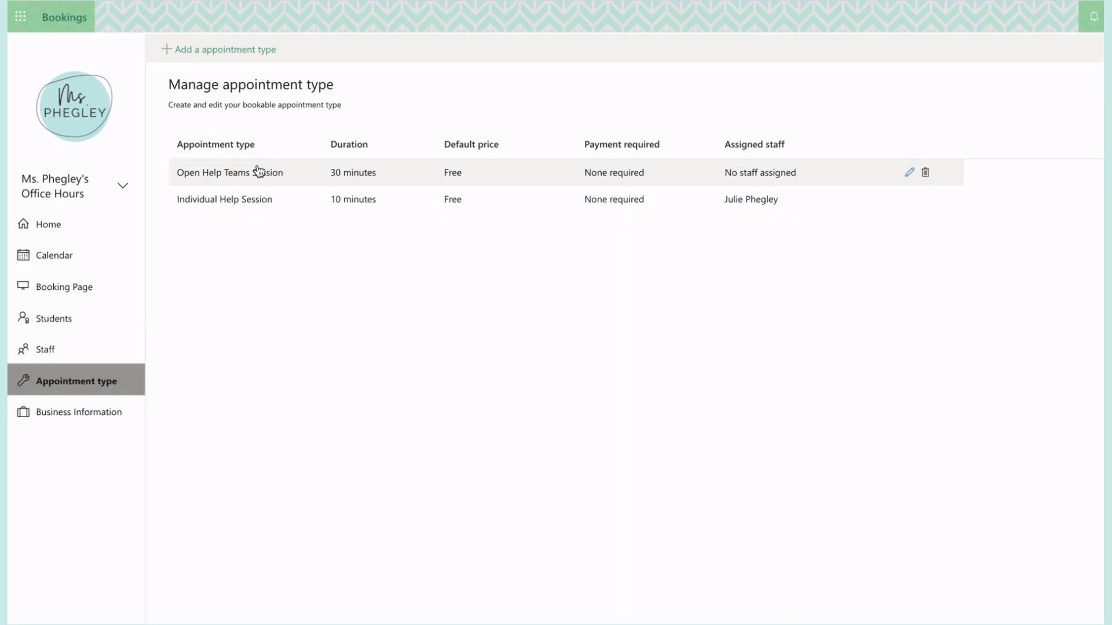
Step: Examine the booking page's sharing, access control, color theme, scheduling policy, notification and availability settings
click(82, 286)
scroll(399, 331, down, 1)
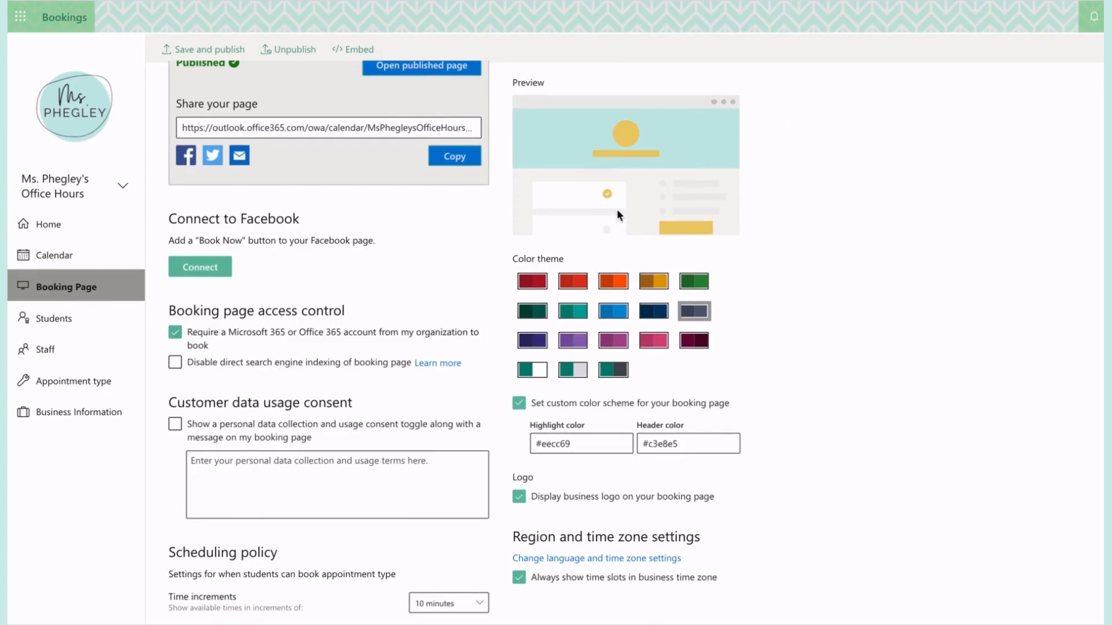
scroll(618, 212, up, 1)
scroll(616, 210, down, 1)
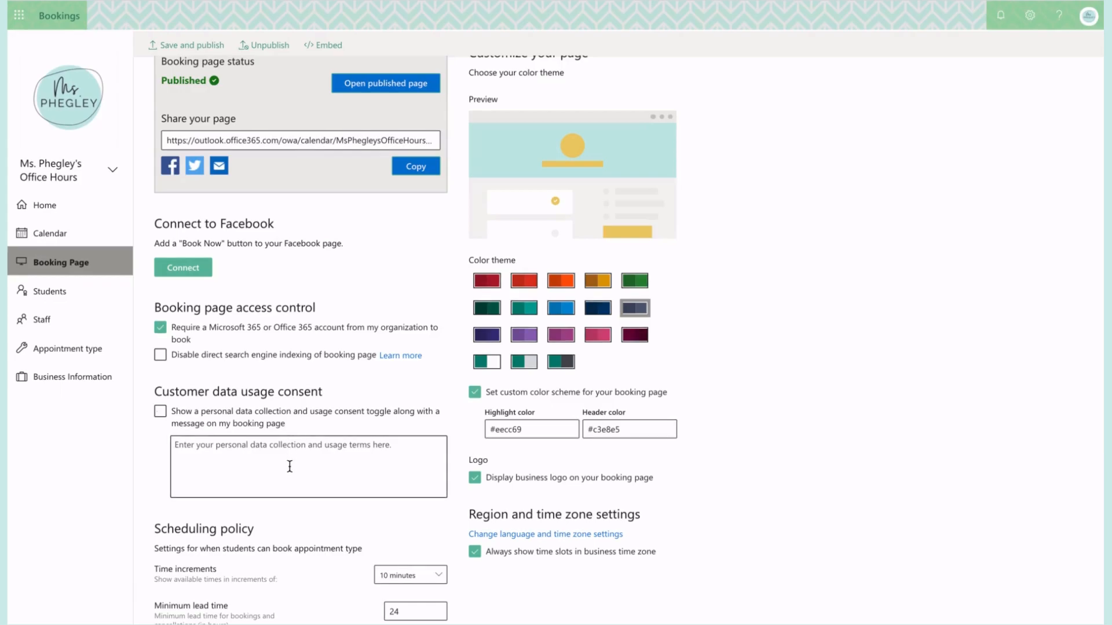
scroll(289, 462, down, 3)
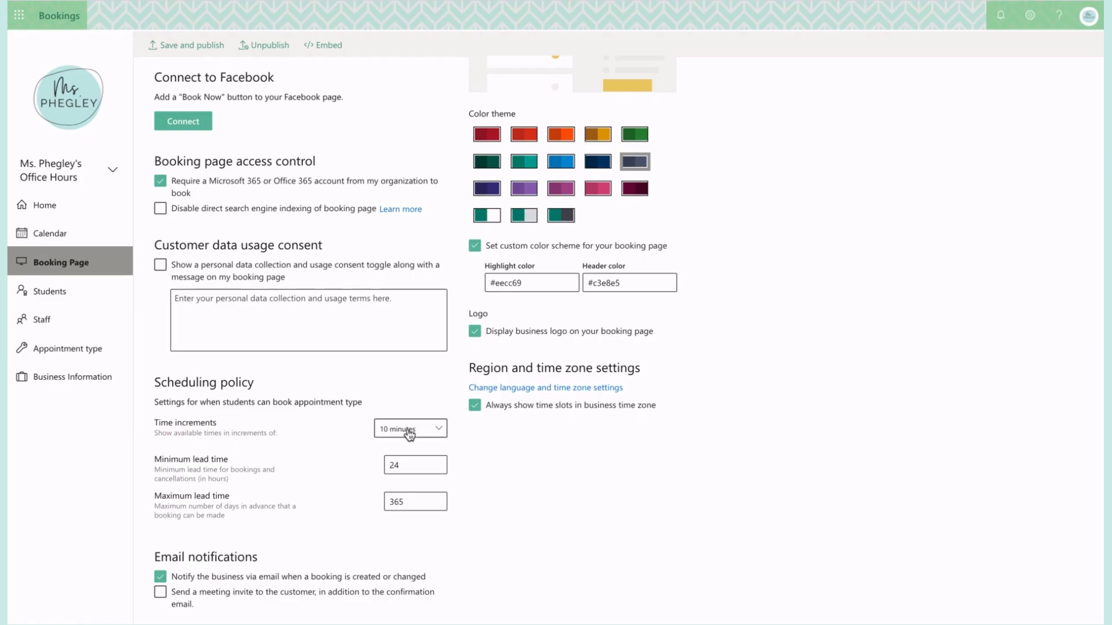
scroll(344, 440, down, 3)
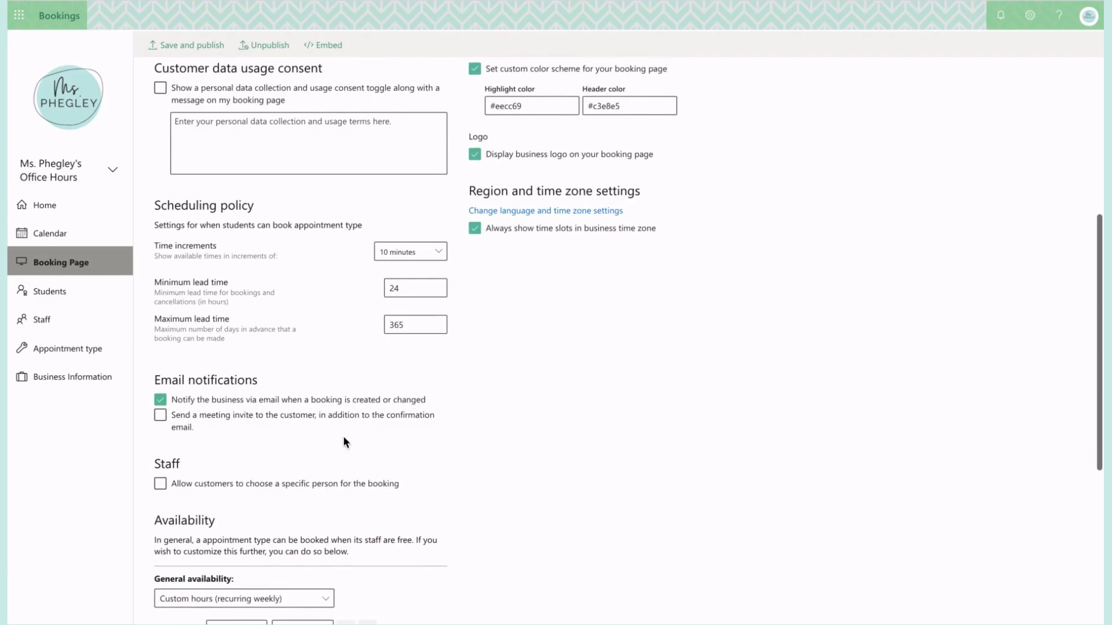
scroll(344, 441, down, 2)
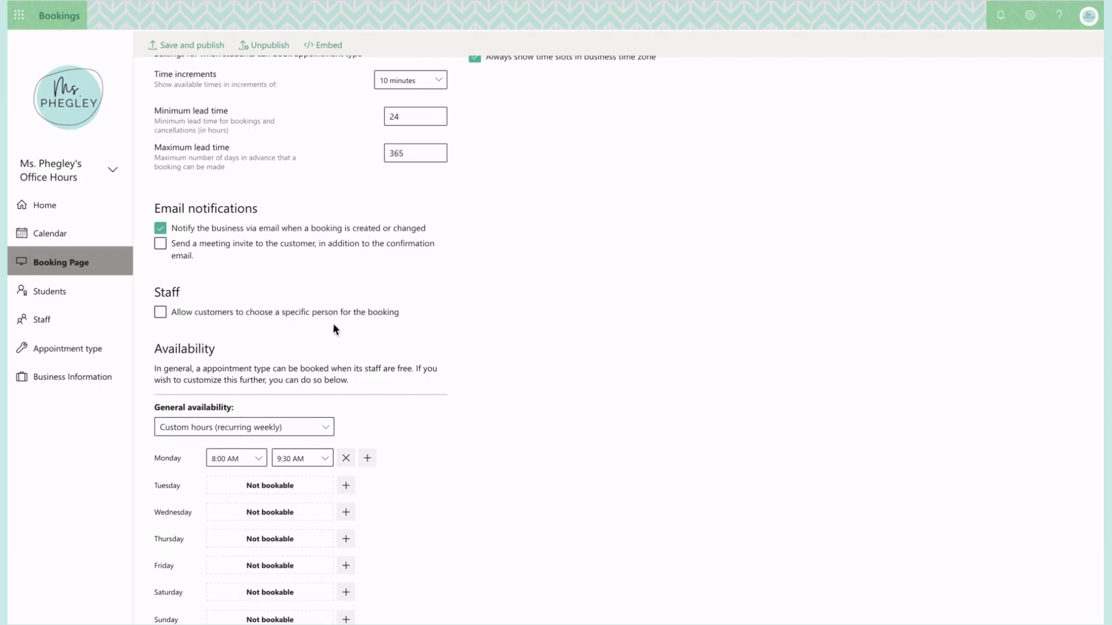
scroll(366, 373, down, 2)
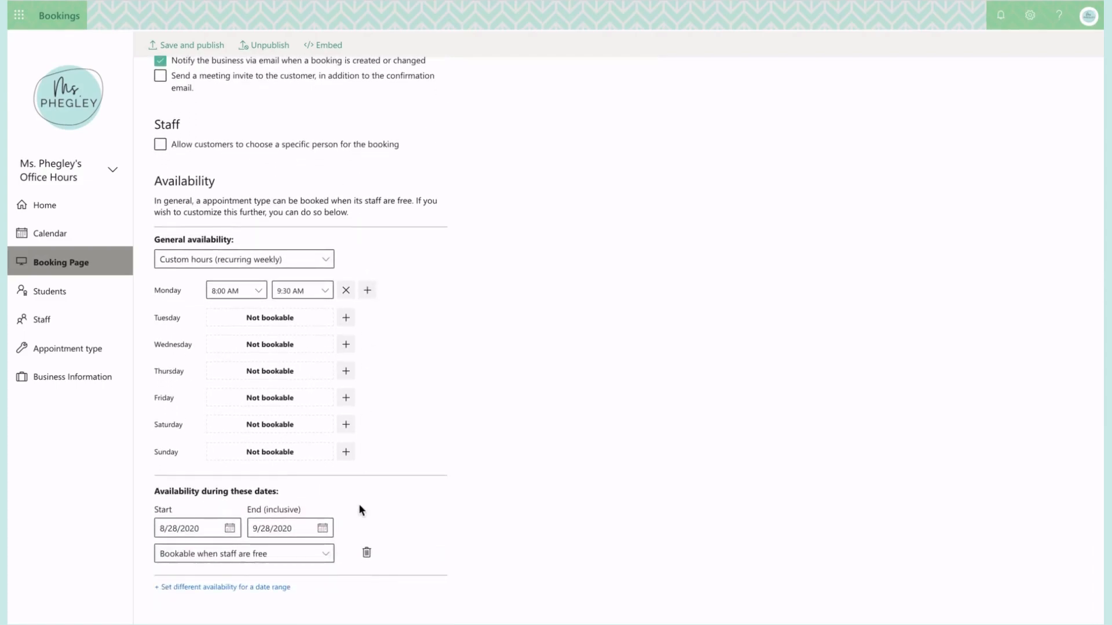
scroll(359, 507, up, 10)
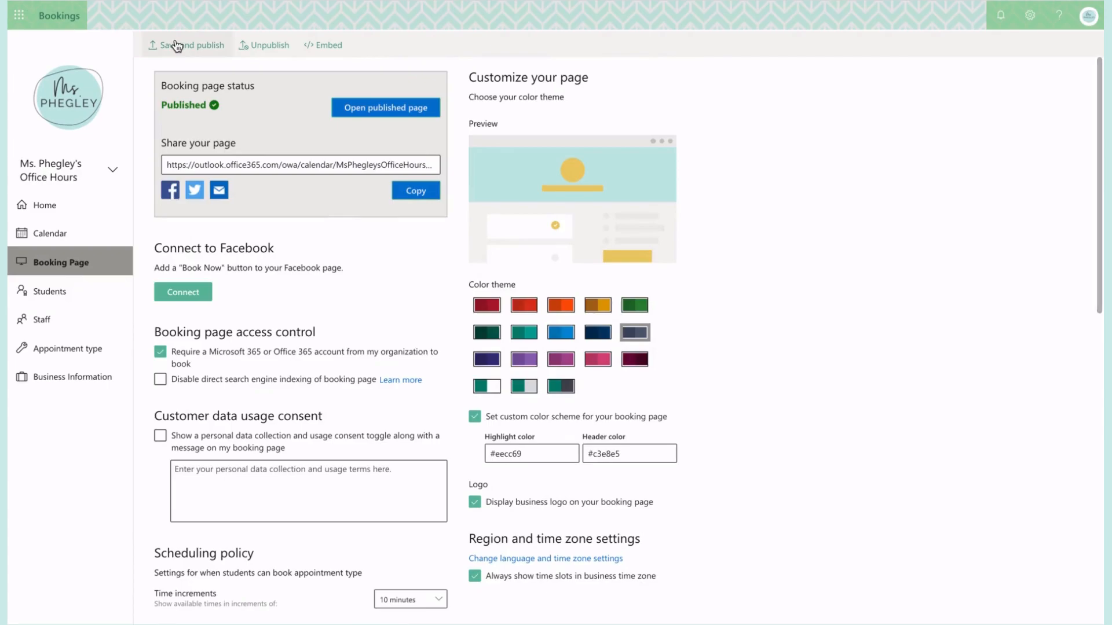
Step: Open the published booking page and compare the August 31 times for Open Help Teams Session and Individual Help Session
click(416, 191)
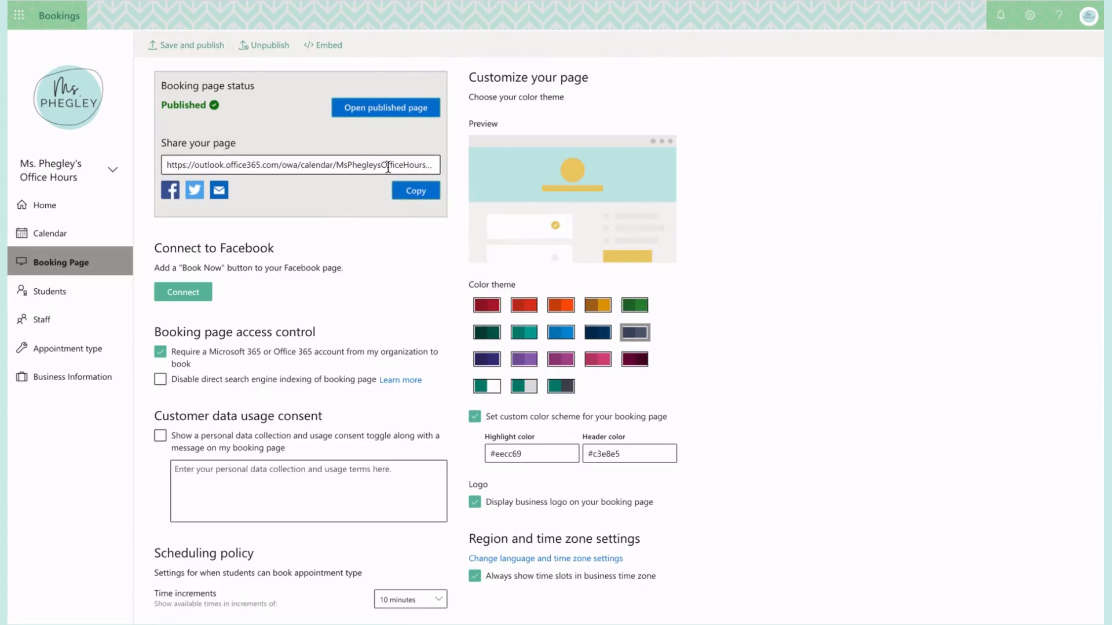
click(382, 108)
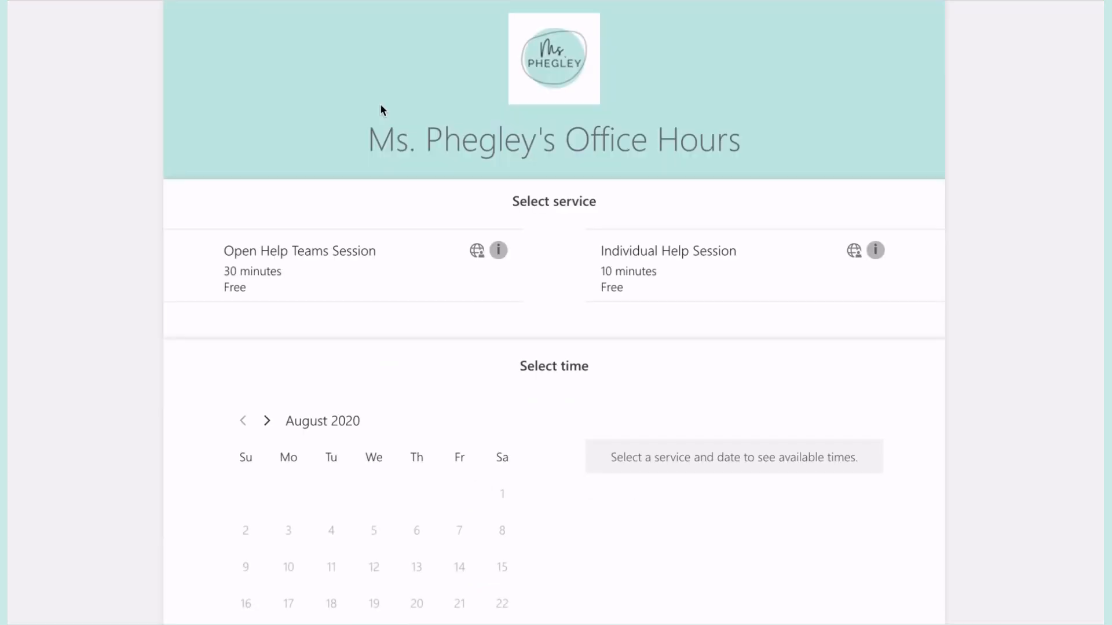
click(315, 289)
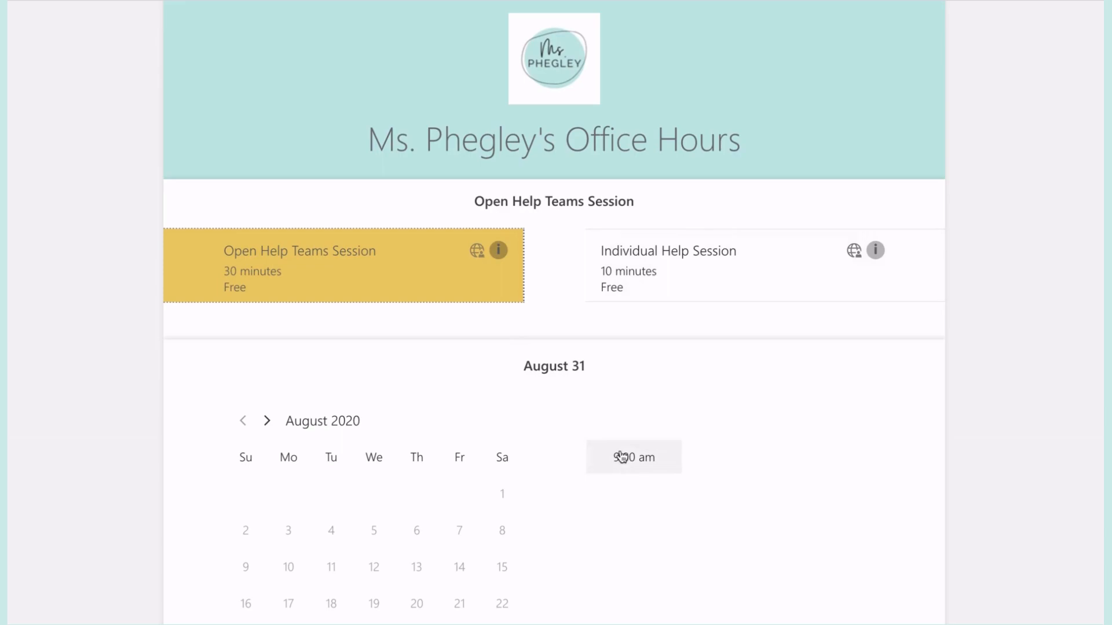
click(652, 284)
scroll(652, 422, down, 1)
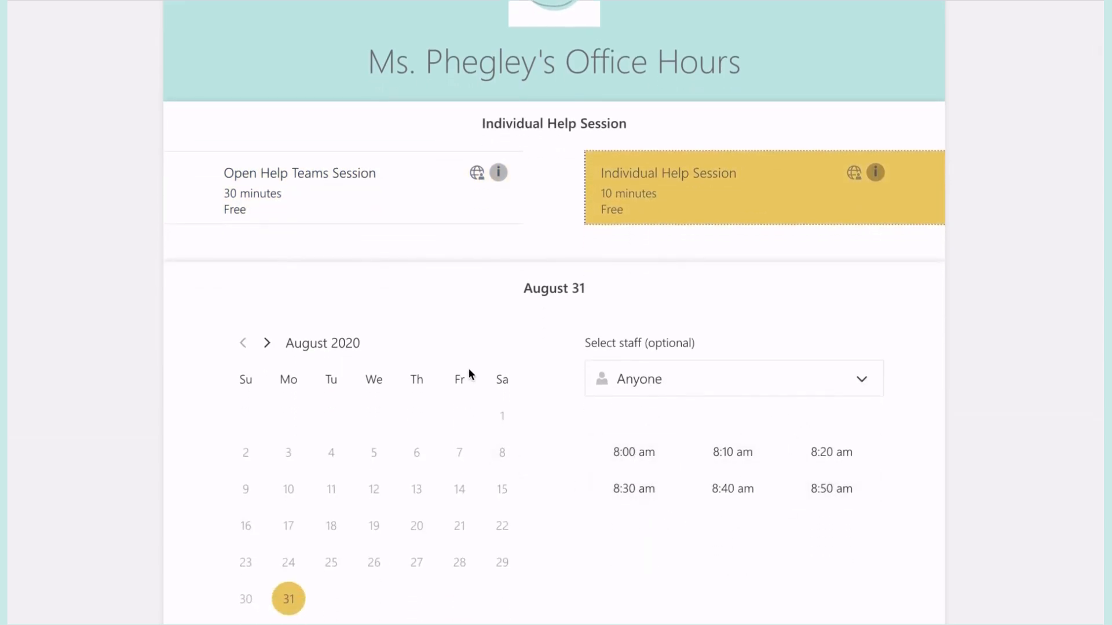
scroll(468, 367, up, 1)
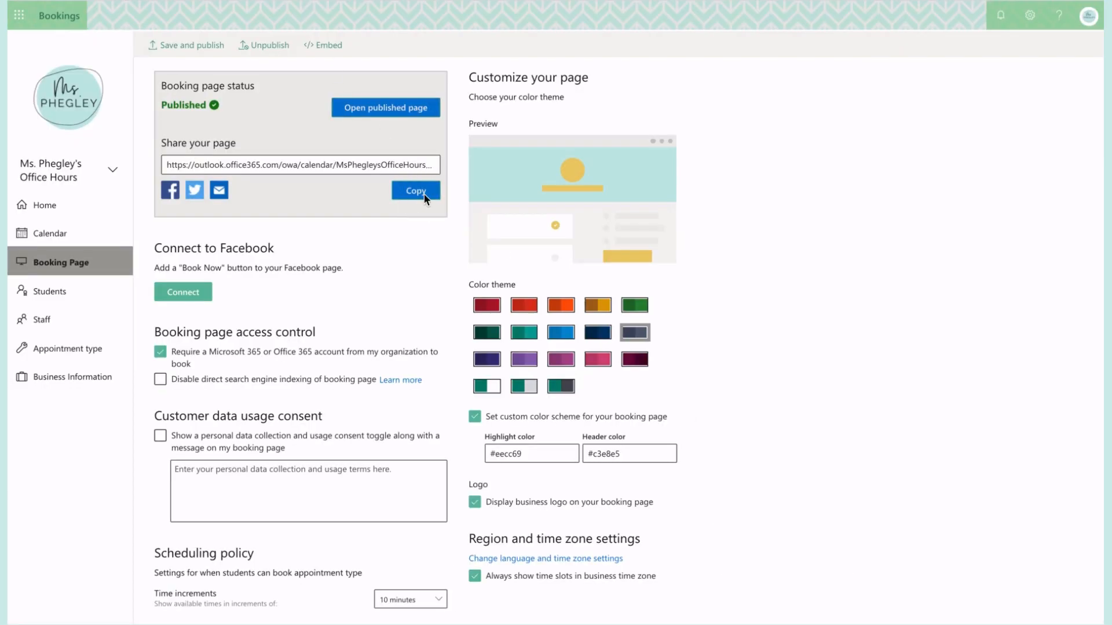
Step: Copy the booking page's share link and view its HTML and IFrame embed codes
click(424, 199)
click(619, 103)
click(330, 42)
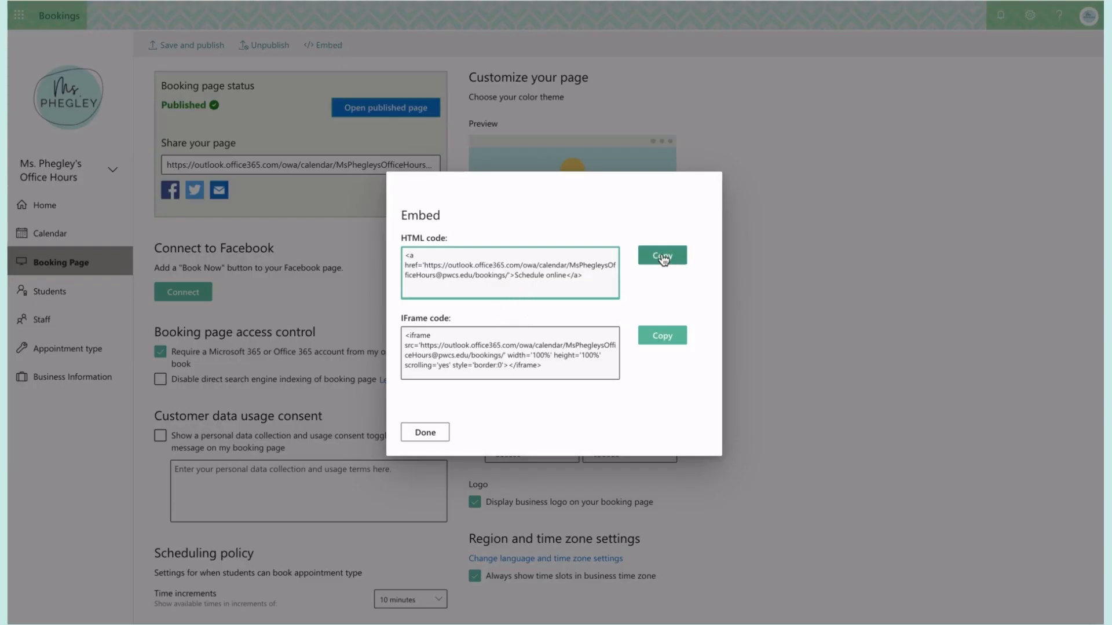
click(425, 432)
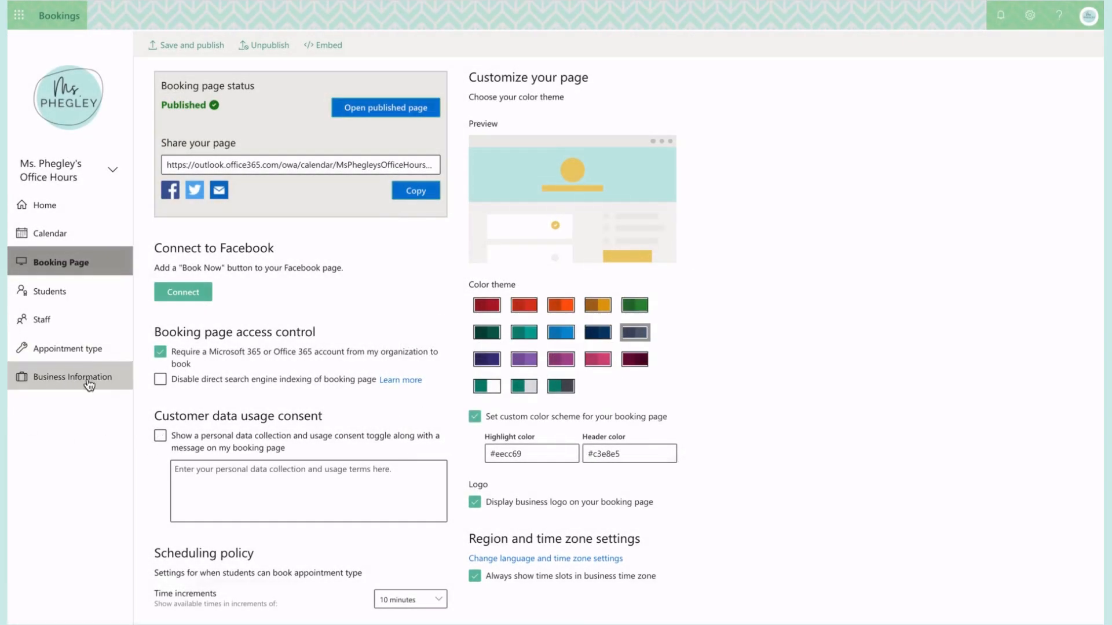
Step: Review the business information, business hours and logo settings, and go to the staff page
click(70, 375)
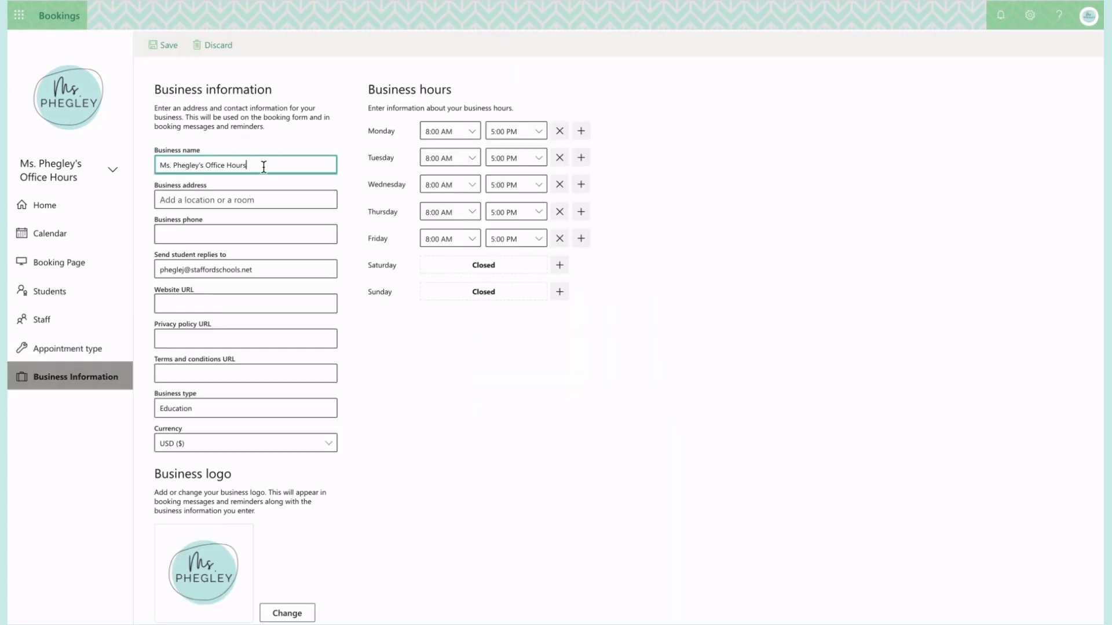
scroll(261, 403, down, 1)
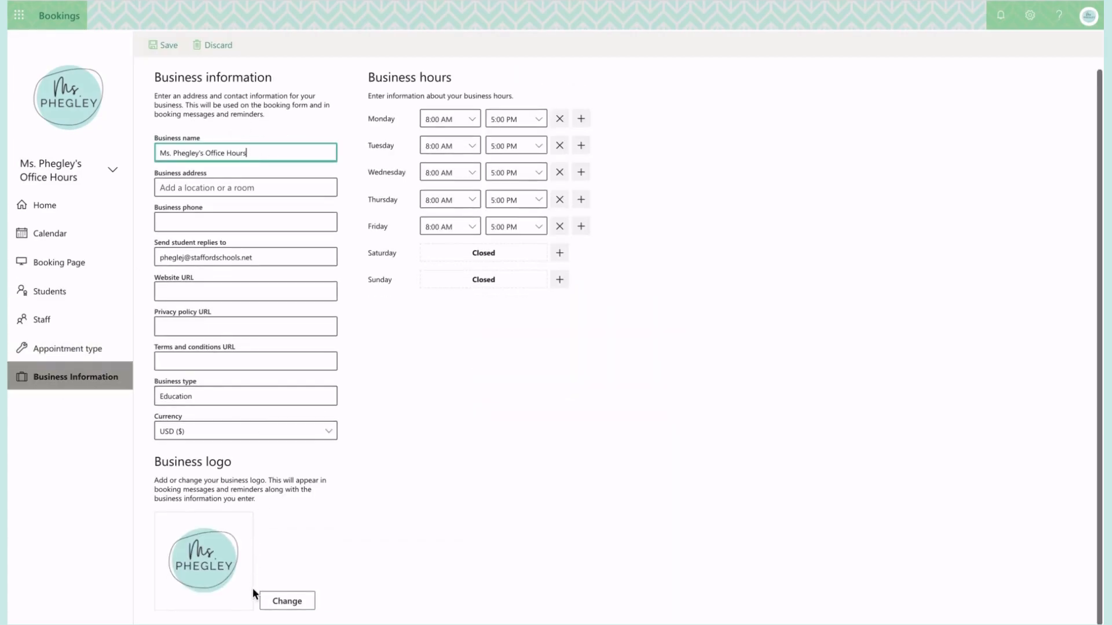
click(69, 315)
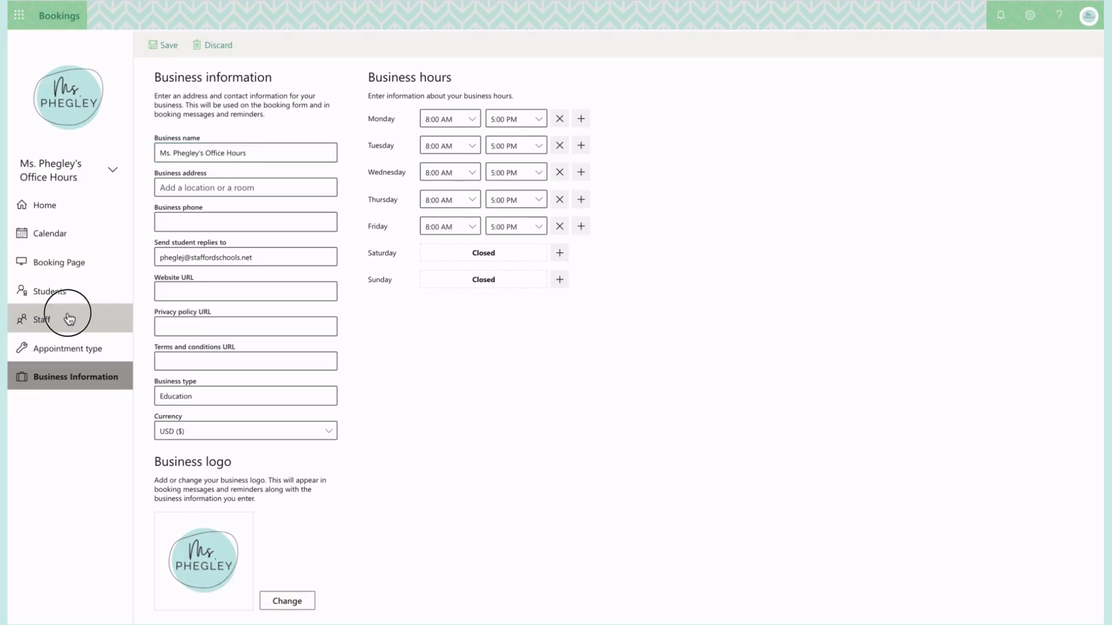